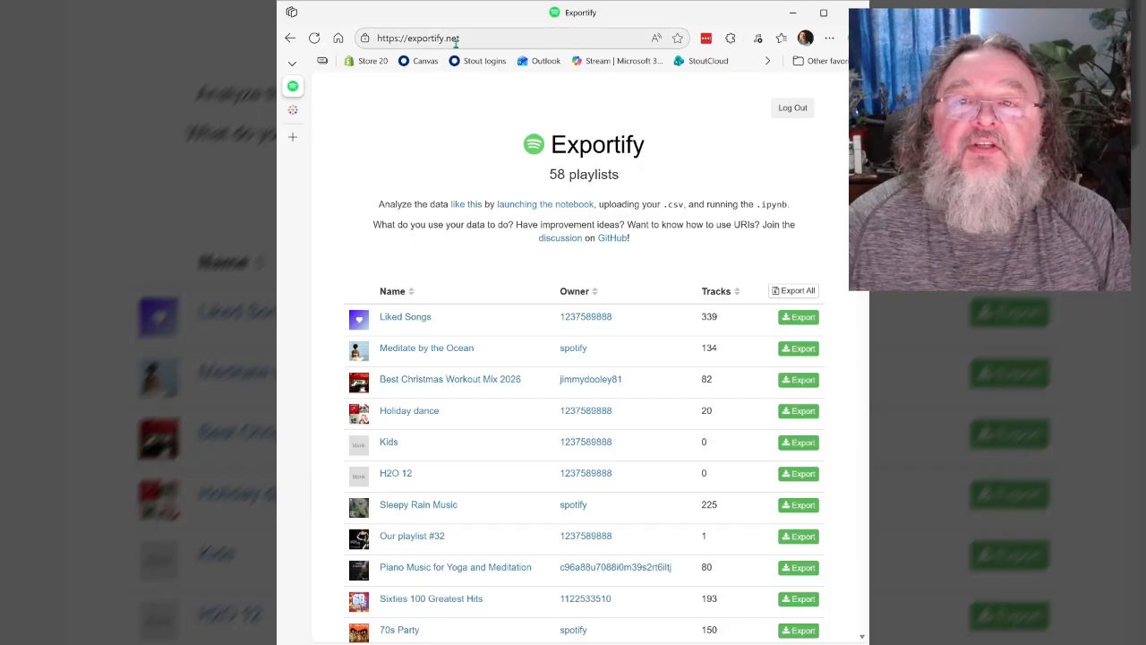
# - Switch from the Exportify page to Tableau Public and open the account's own profile page
pyautogui.moveTo(467, 39); pyautogui.dragTo(356, 43)
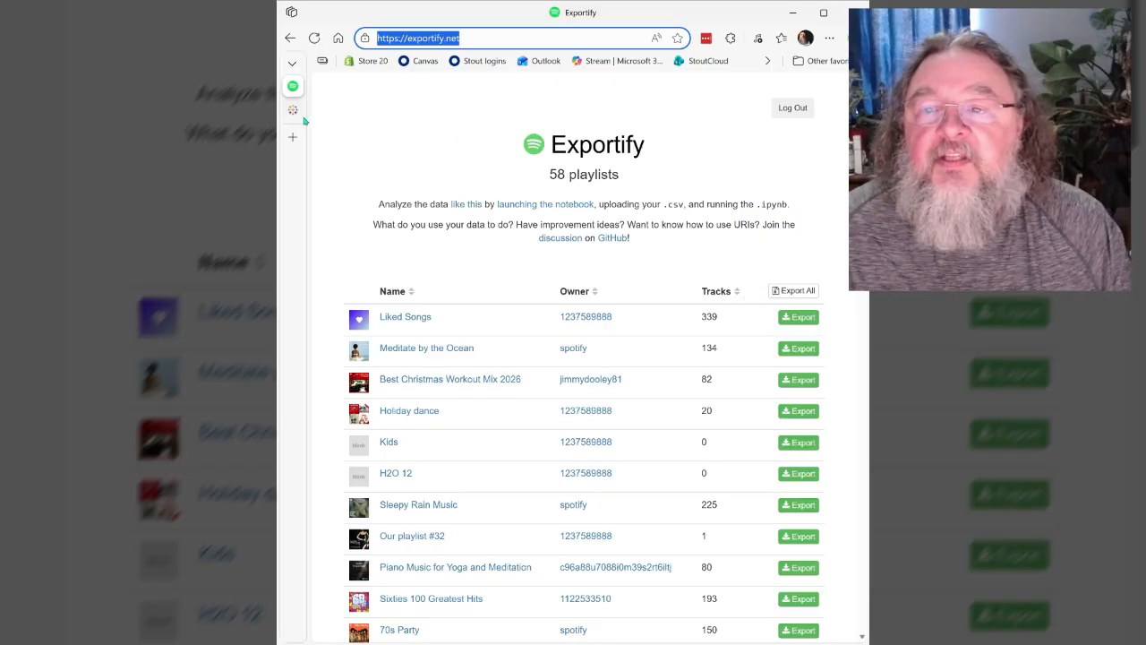
pyautogui.moveTo(295, 115)
pyautogui.click(358, 111)
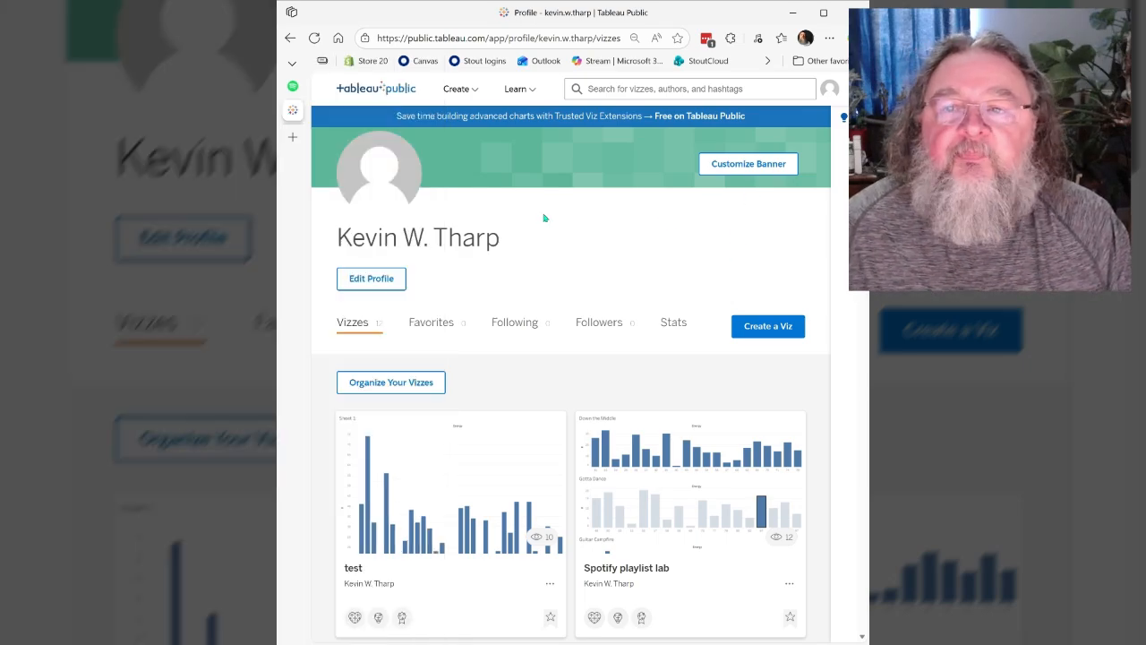
pyautogui.click(828, 94)
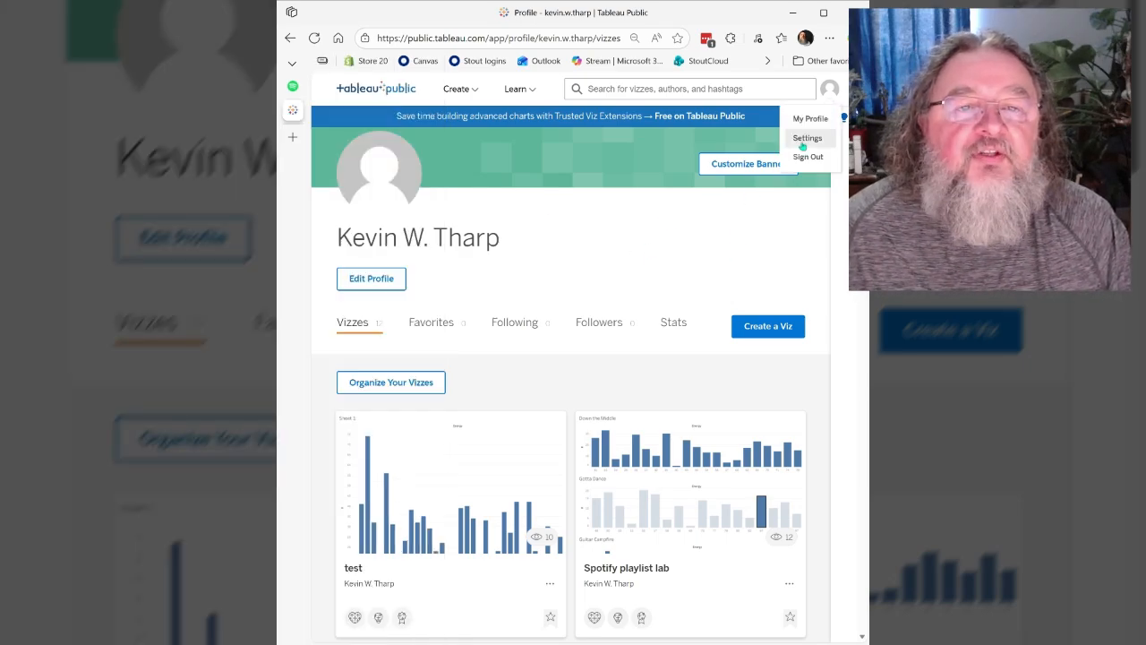
pyautogui.click(809, 123)
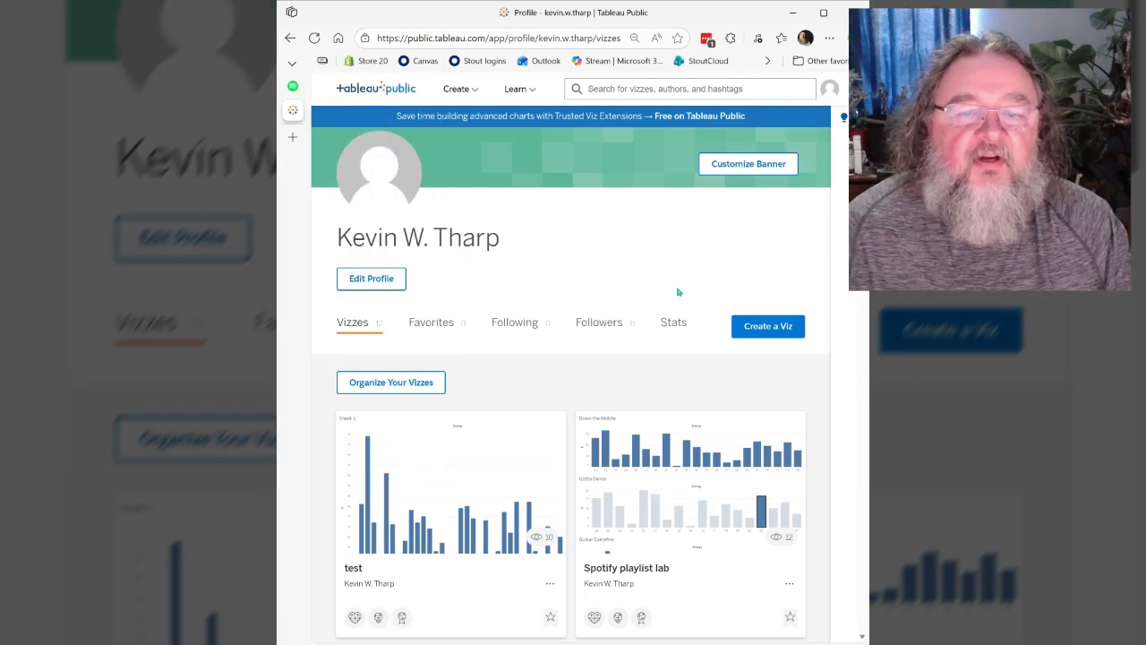
# - Create a new viz and upload Gotta_dance.csv as its data source
pyautogui.click(761, 329)
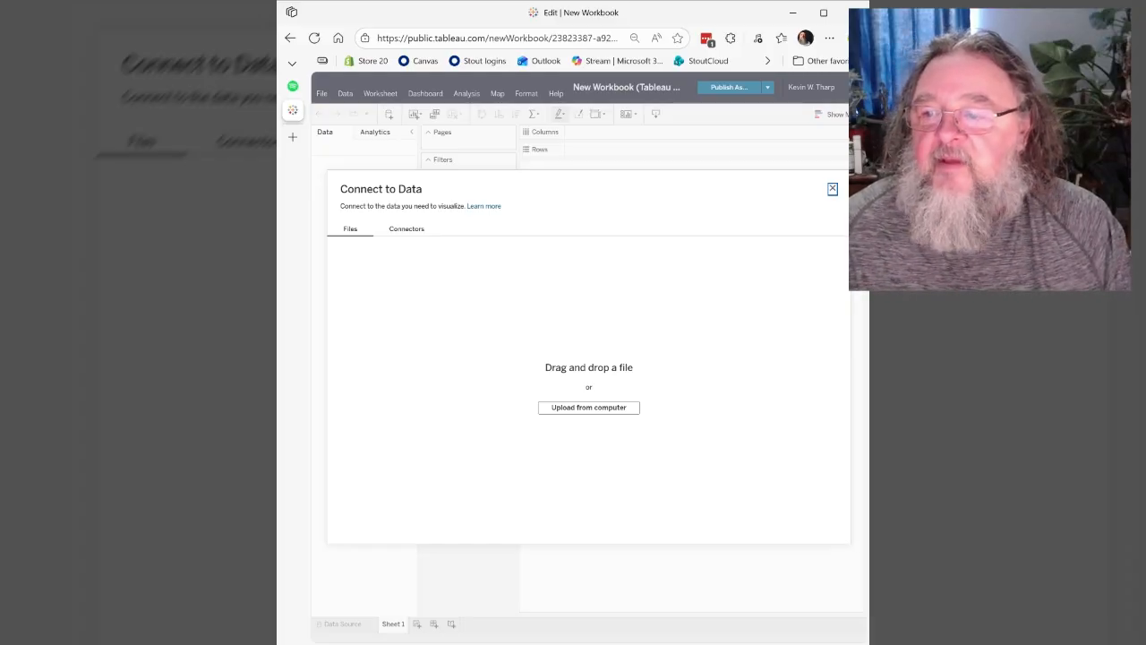
pyautogui.moveTo(867, 388); pyautogui.dragTo(806, 388)
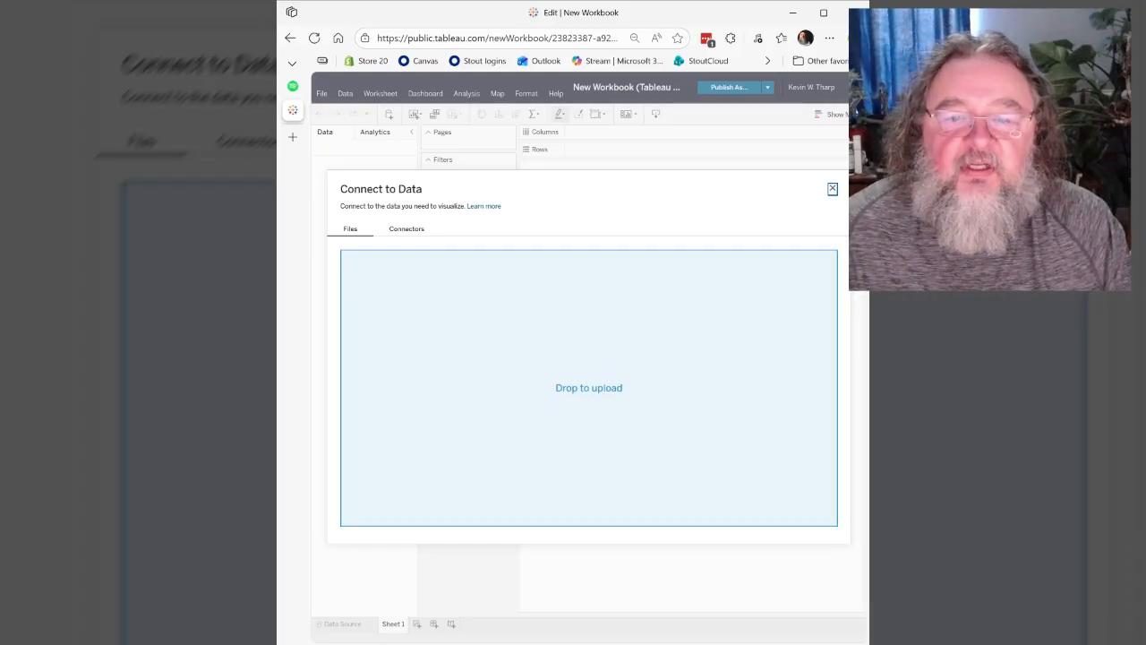
pyautogui.moveTo(805, 388); pyautogui.dragTo(571, 305)
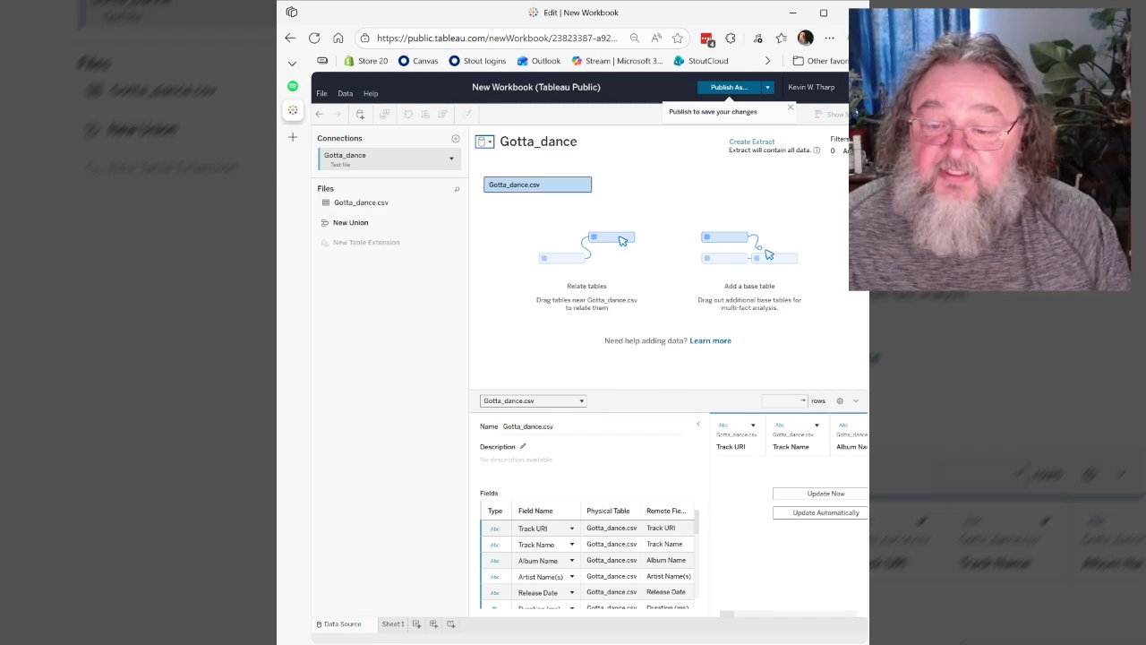
# - On Sheet 1, convert the Danceability measure to a dimension and place it on Columns
pyautogui.click(394, 624)
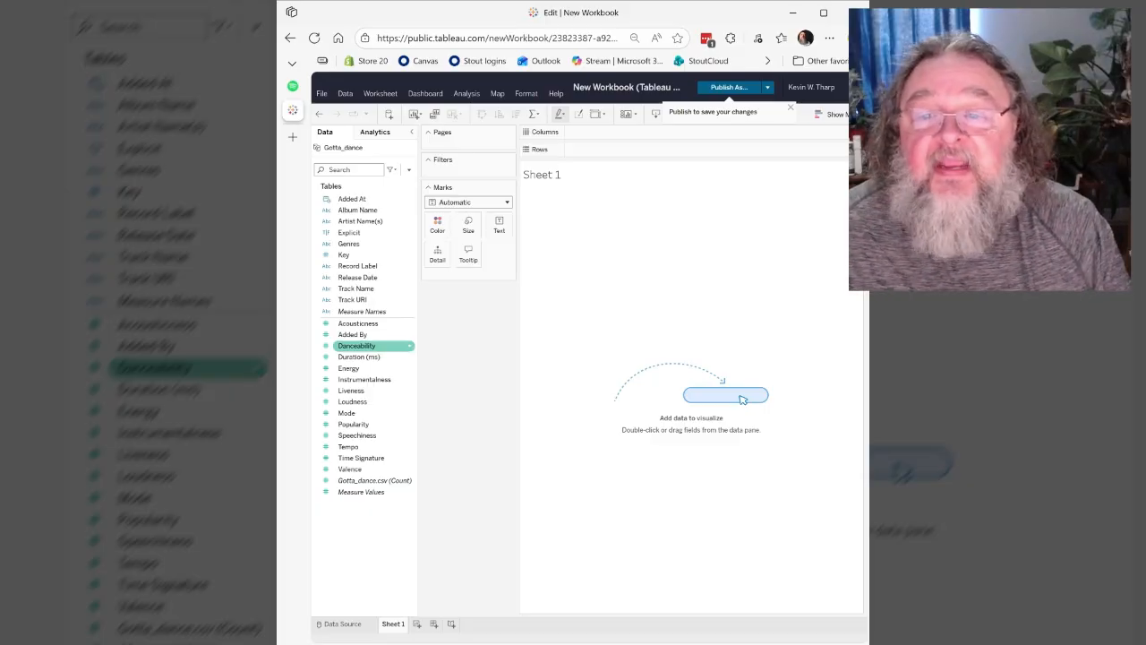
pyautogui.click(410, 347)
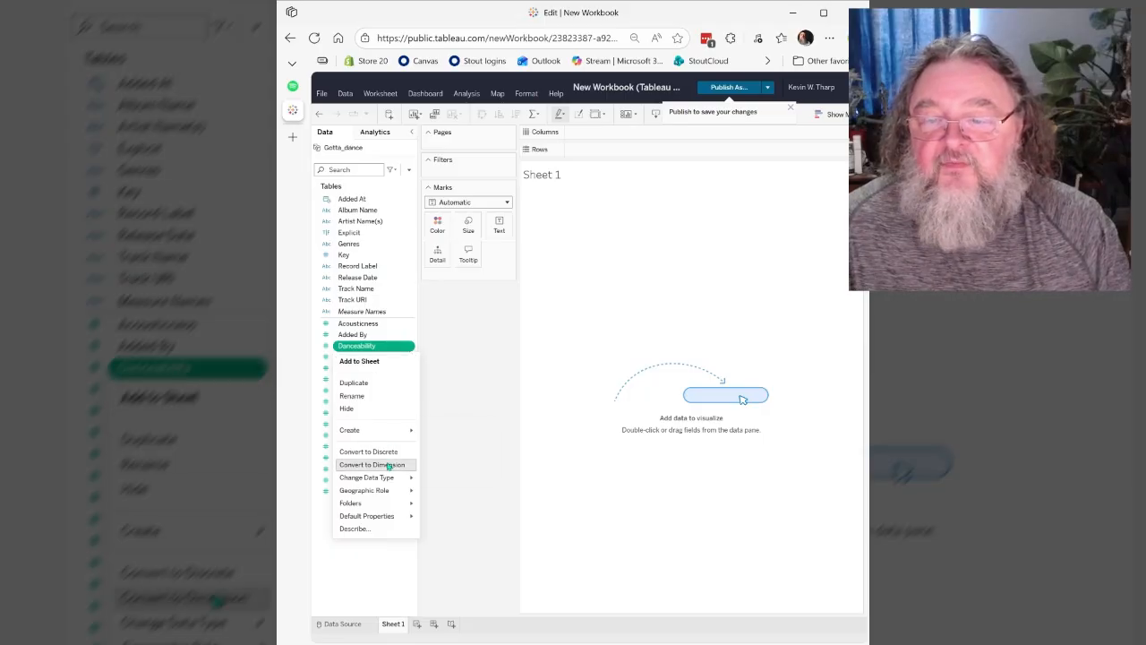
pyautogui.click(388, 465)
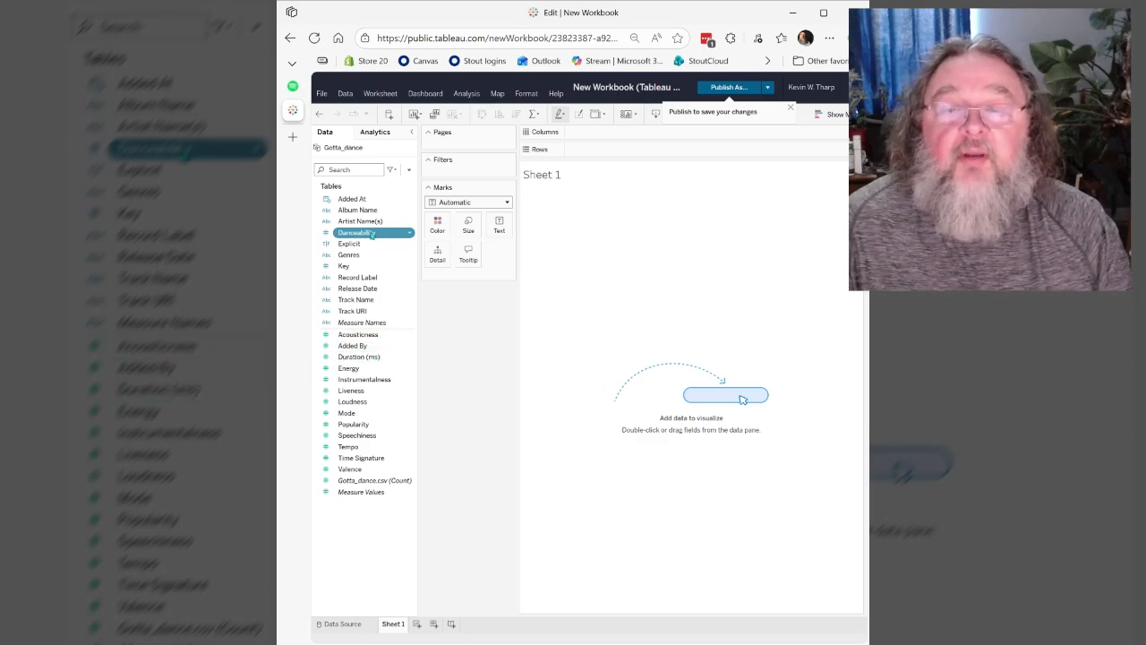
pyautogui.moveTo(371, 235); pyautogui.dragTo(605, 139)
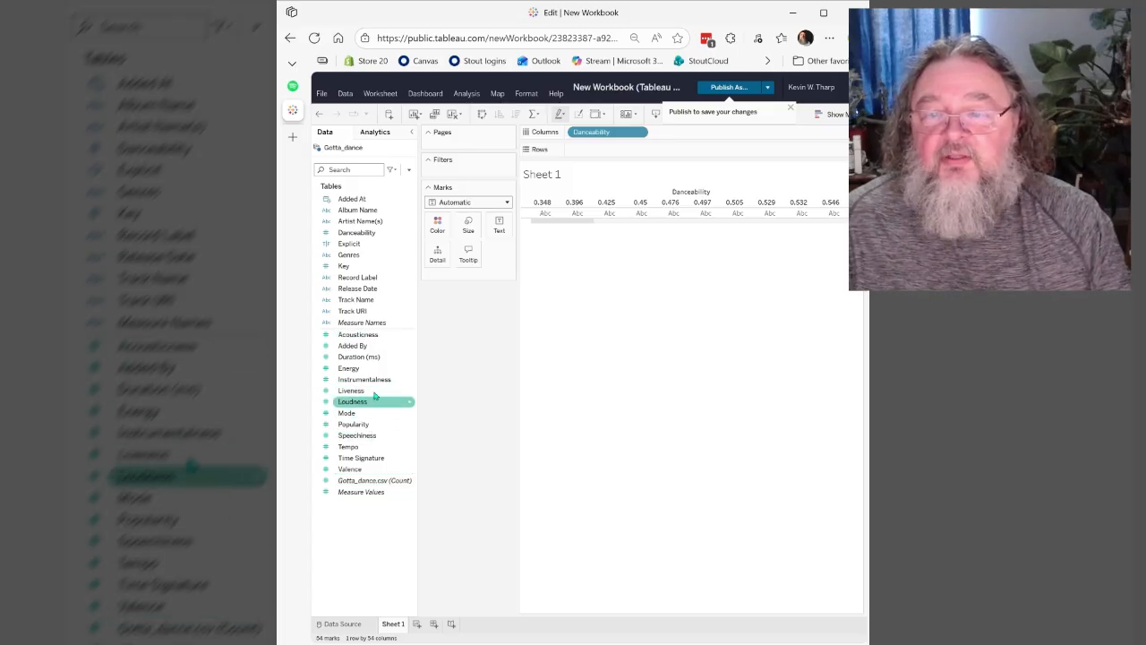
# - Place Energy on Rows and add Track Name to Columns after Danceability
pyautogui.moveTo(363, 369); pyautogui.dragTo(614, 156)
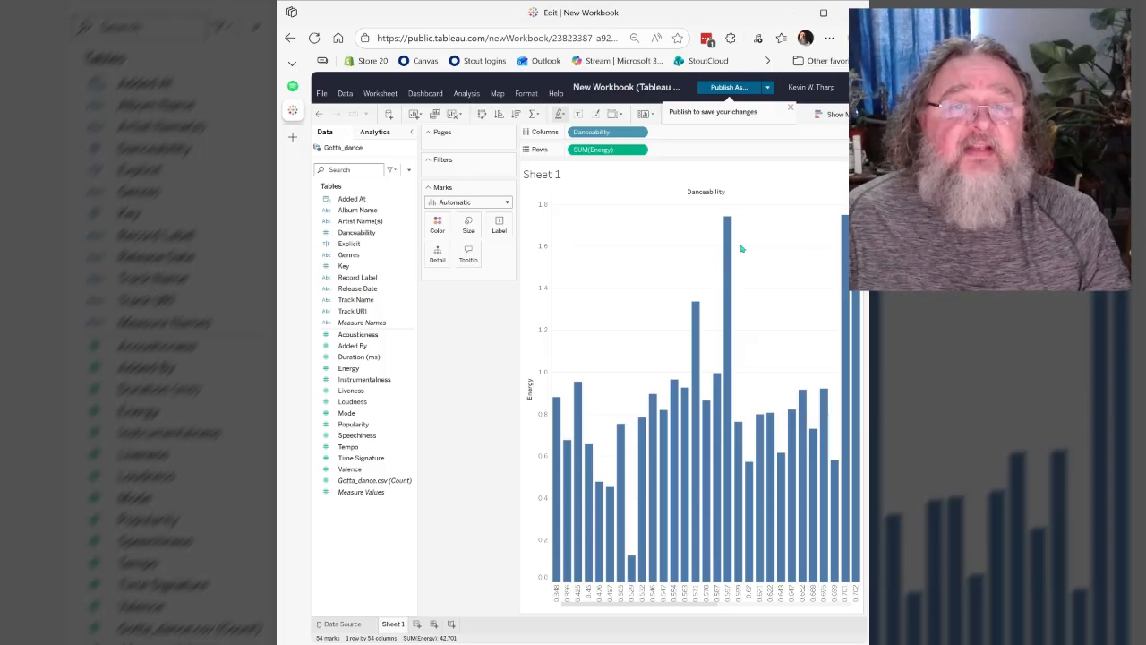
pyautogui.moveTo(679, 417)
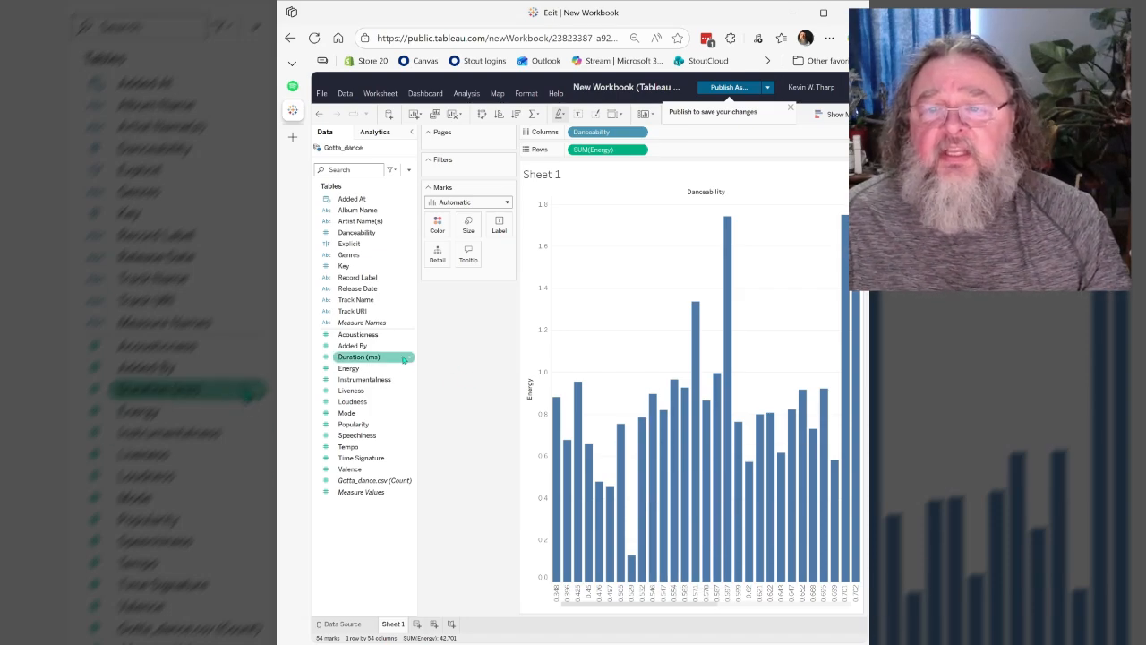
pyautogui.moveTo(356, 301); pyautogui.dragTo(686, 136)
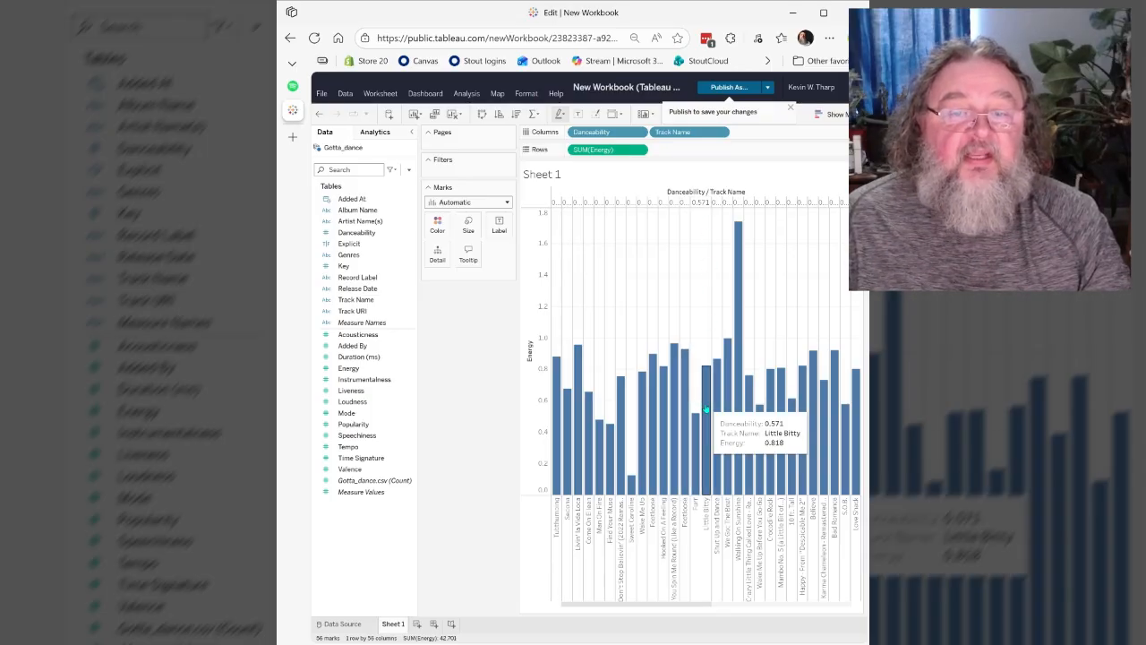
# - Sort the tracks by Energy in ascending order, compare with descending order, and return to ascending
pyautogui.moveTo(697, 432)
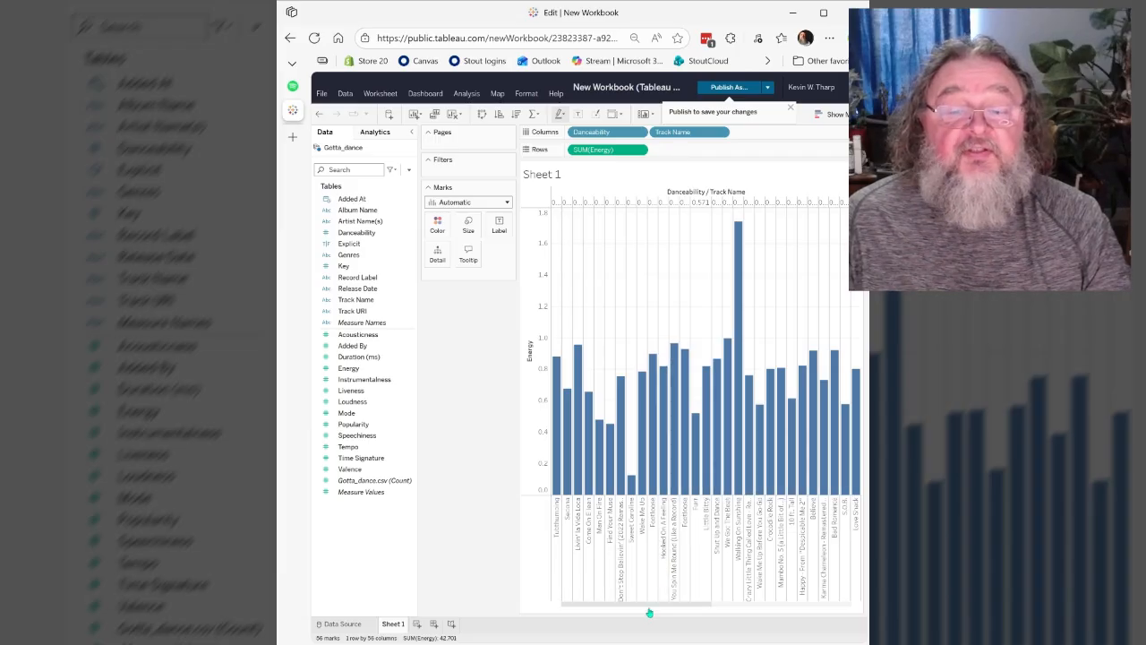
pyautogui.moveTo(650, 607); pyautogui.dragTo(627, 607)
pyautogui.moveTo(584, 414)
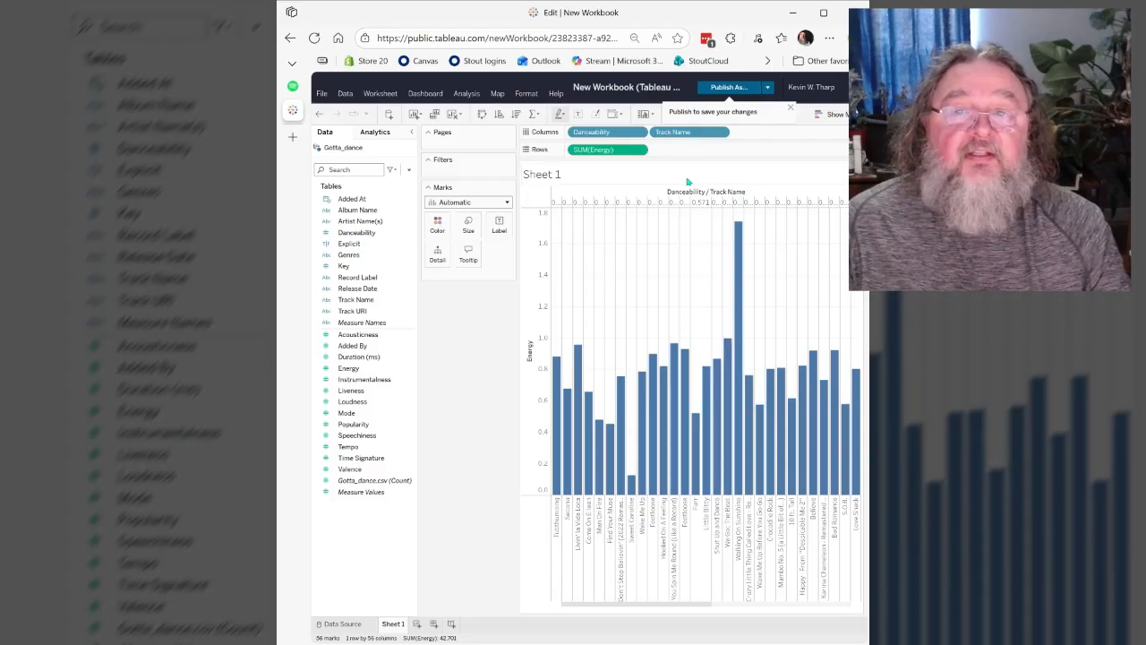
pyautogui.click(499, 117)
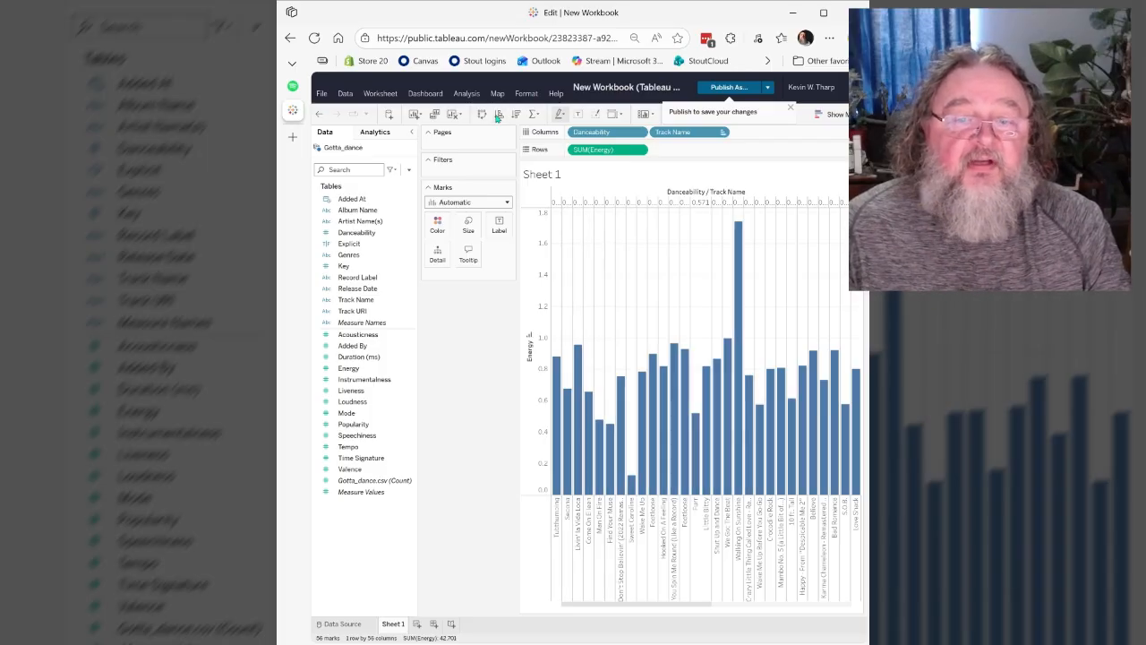
pyautogui.click(517, 117)
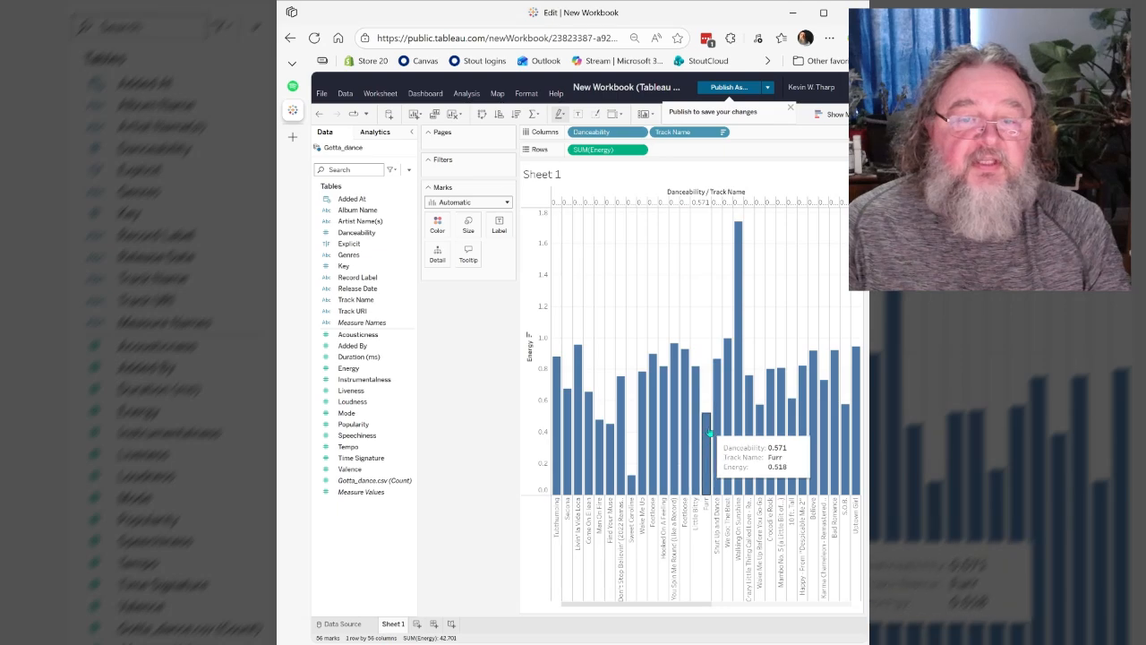
pyautogui.click(500, 118)
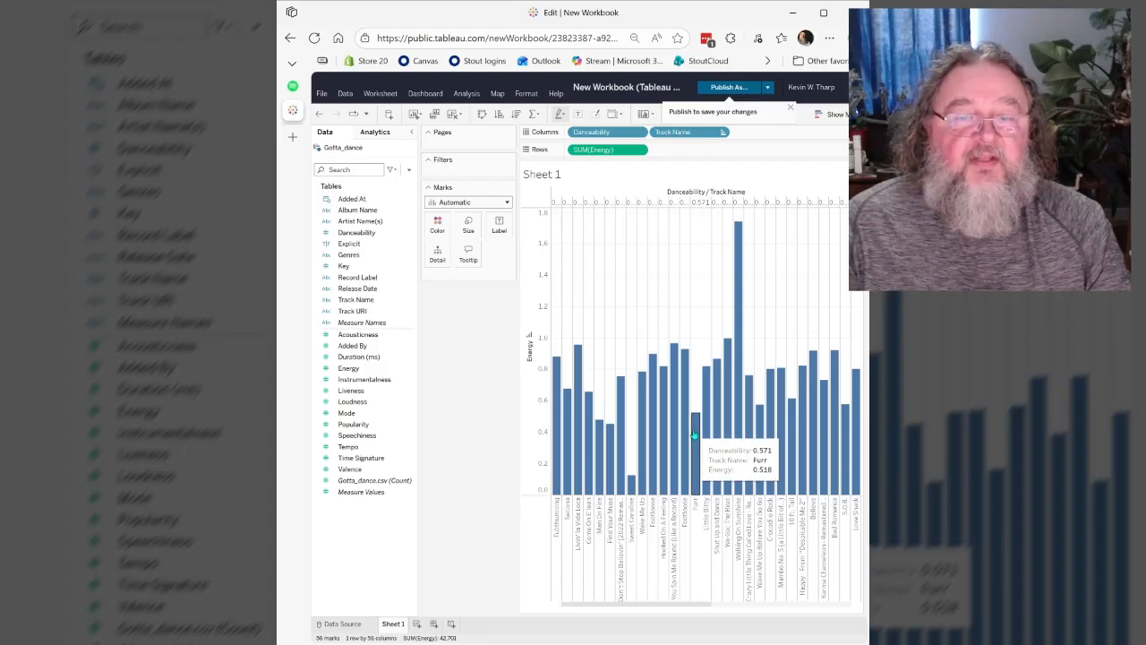
pyautogui.moveTo(704, 425)
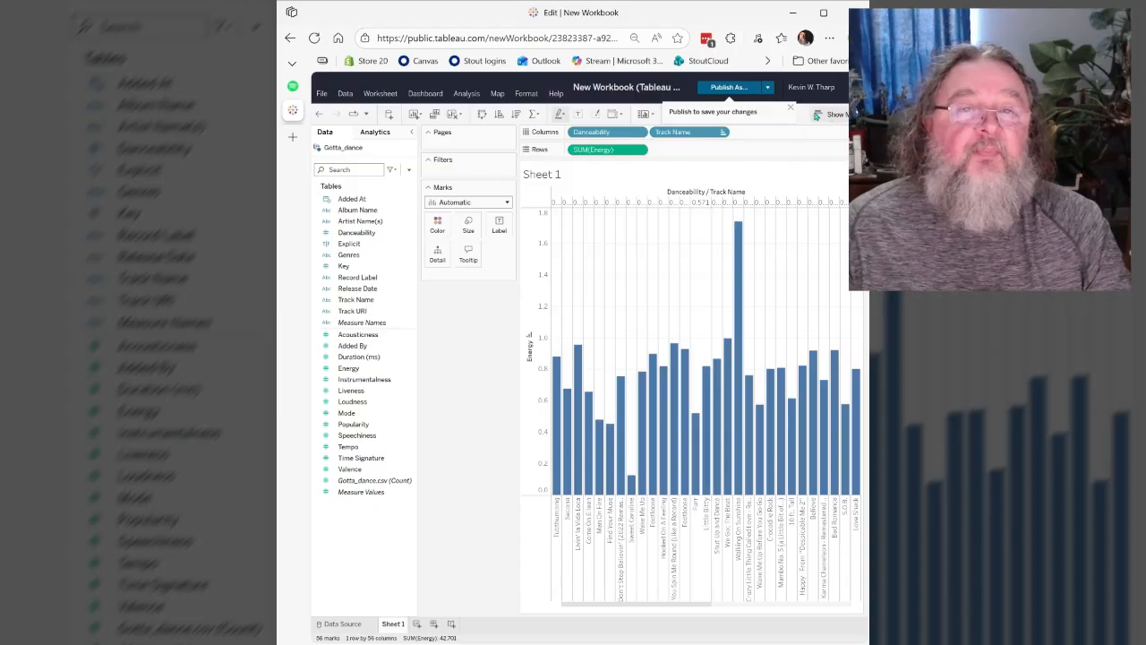
# - Dismiss the publish reminder and rename Sheet 1 as Gotta Dance
pyautogui.click(790, 107)
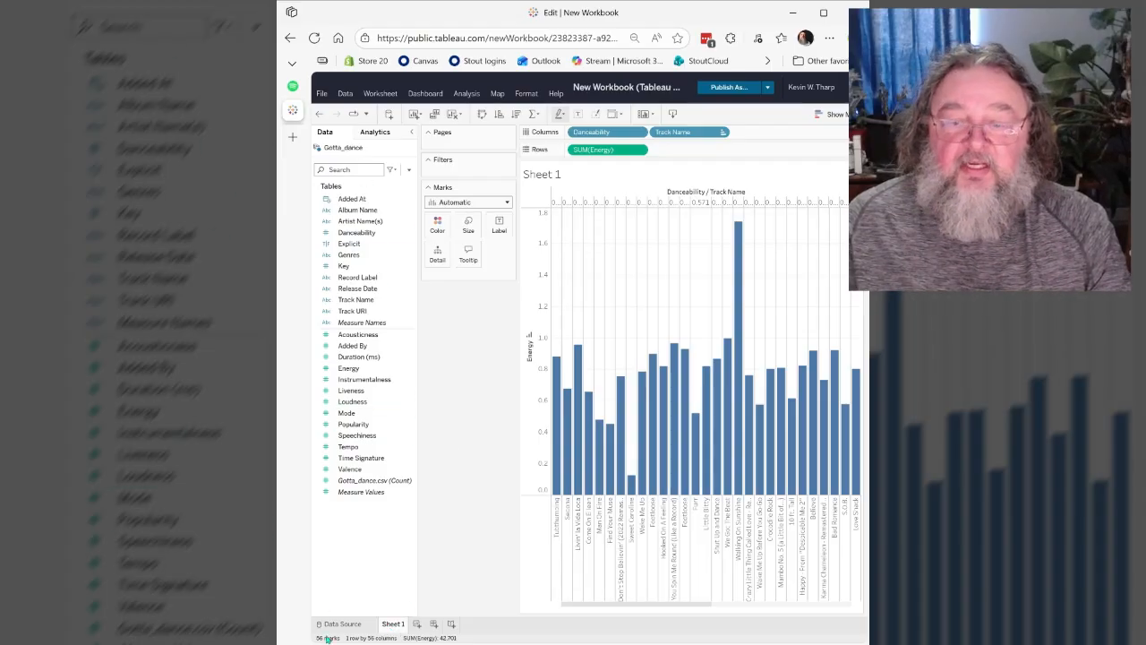
pyautogui.rightClick(397, 627)
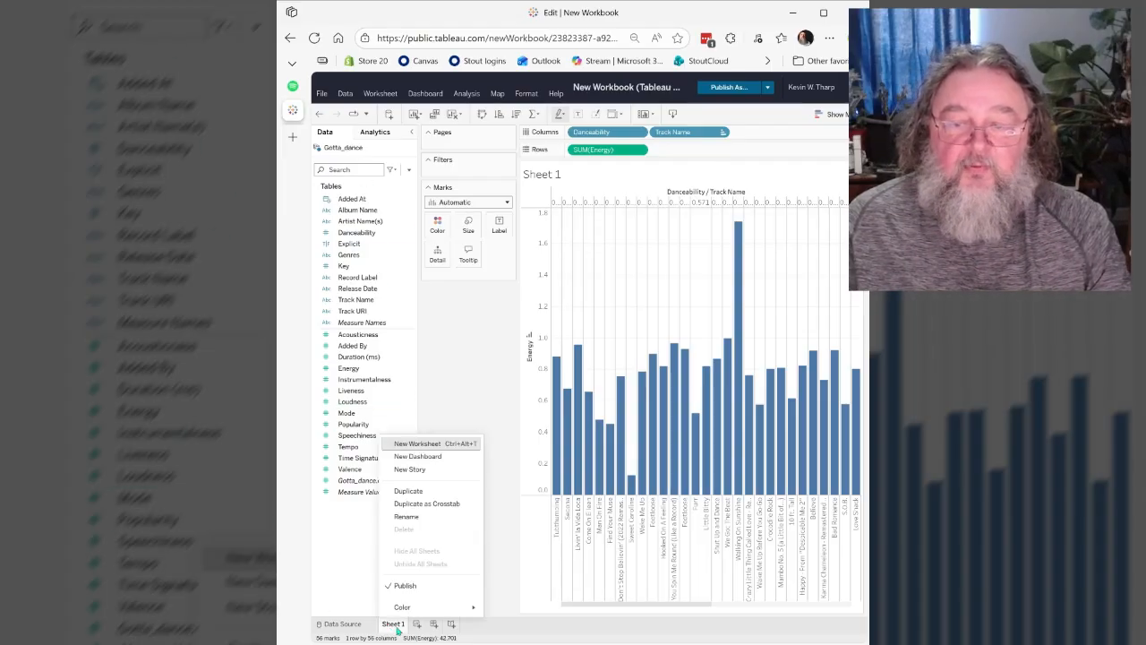
pyautogui.click(407, 517)
pyautogui.write('Gotta Dance')
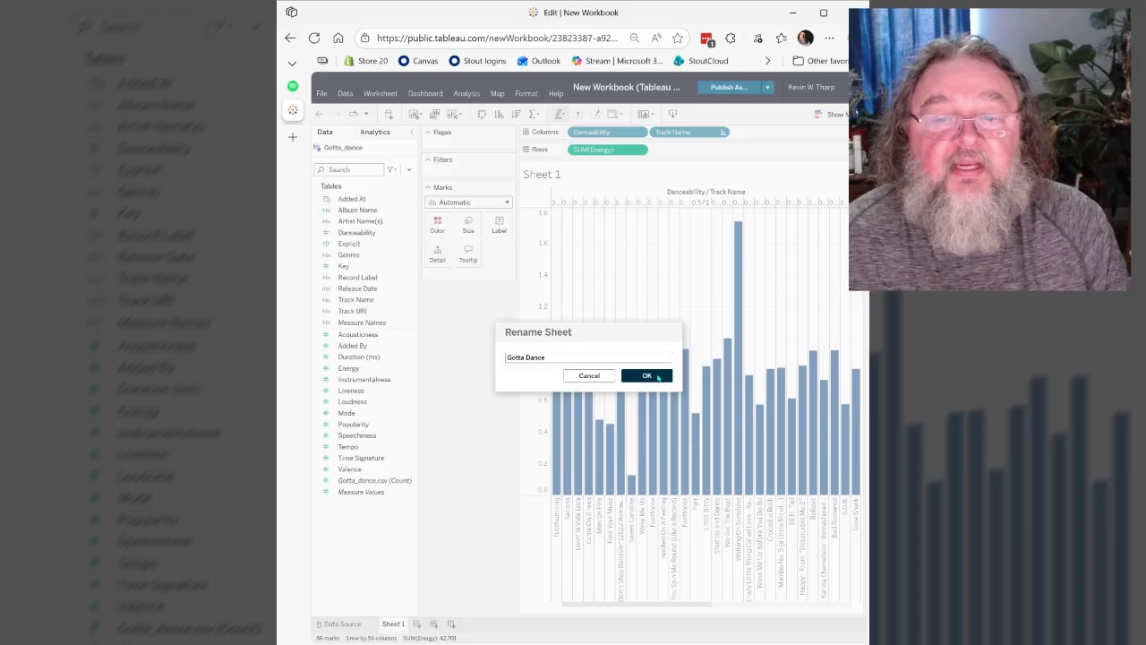
pyautogui.click(650, 375)
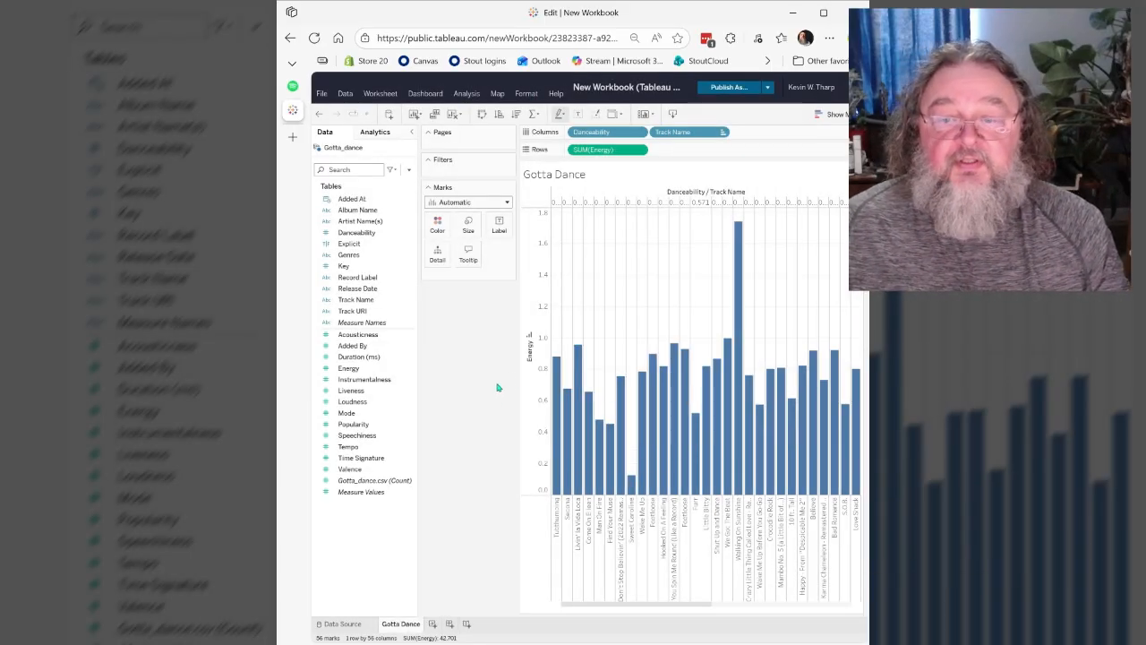
# - Add a second worksheet and upload DocT's_mellow_mix.csv as an additional data source
pyautogui.click(432, 625)
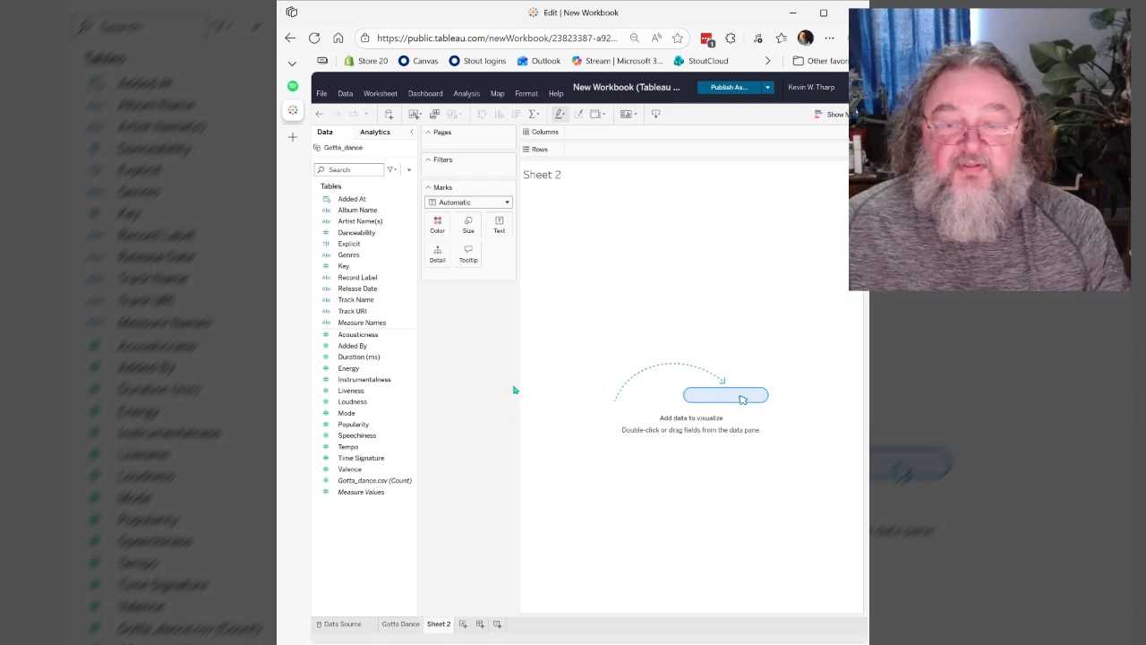
pyautogui.click(389, 115)
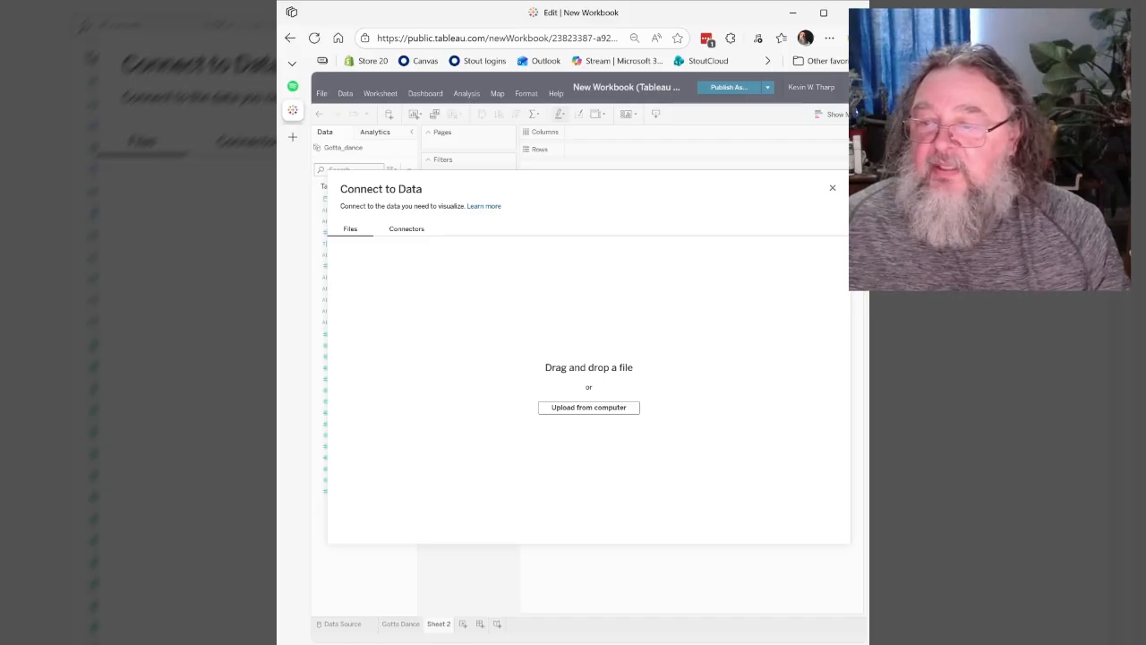
pyautogui.moveTo(859, 388); pyautogui.dragTo(589, 388)
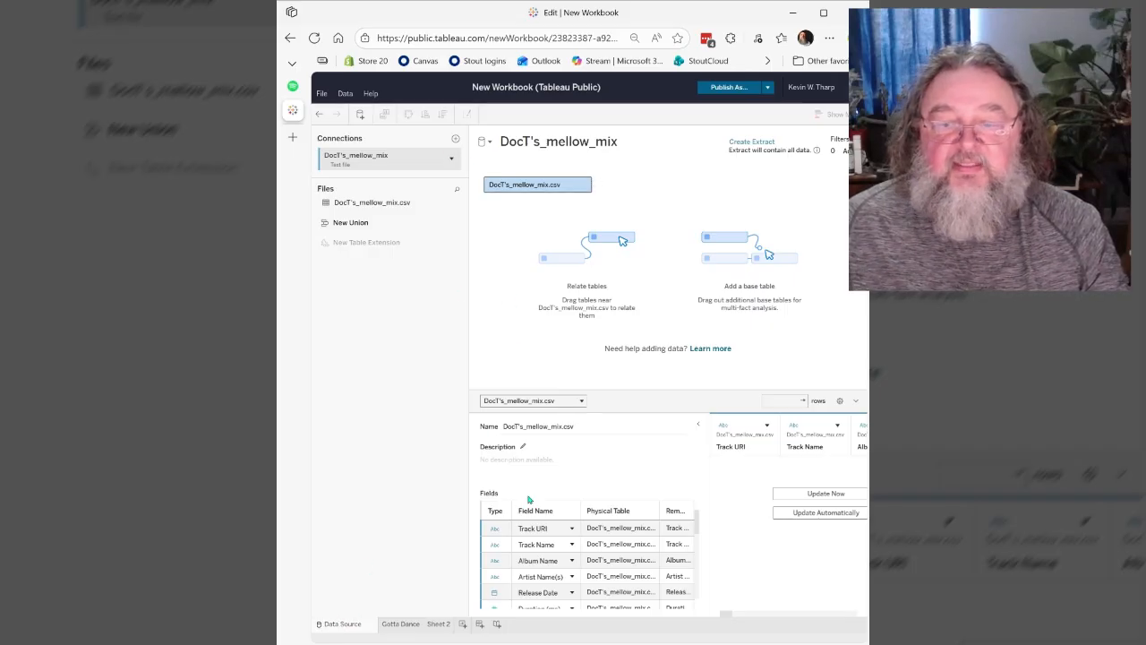
# - On Sheet 2, convert the DocT's_mellow_mix Danceability field to a dimension and place it on Columns
pyautogui.click(439, 625)
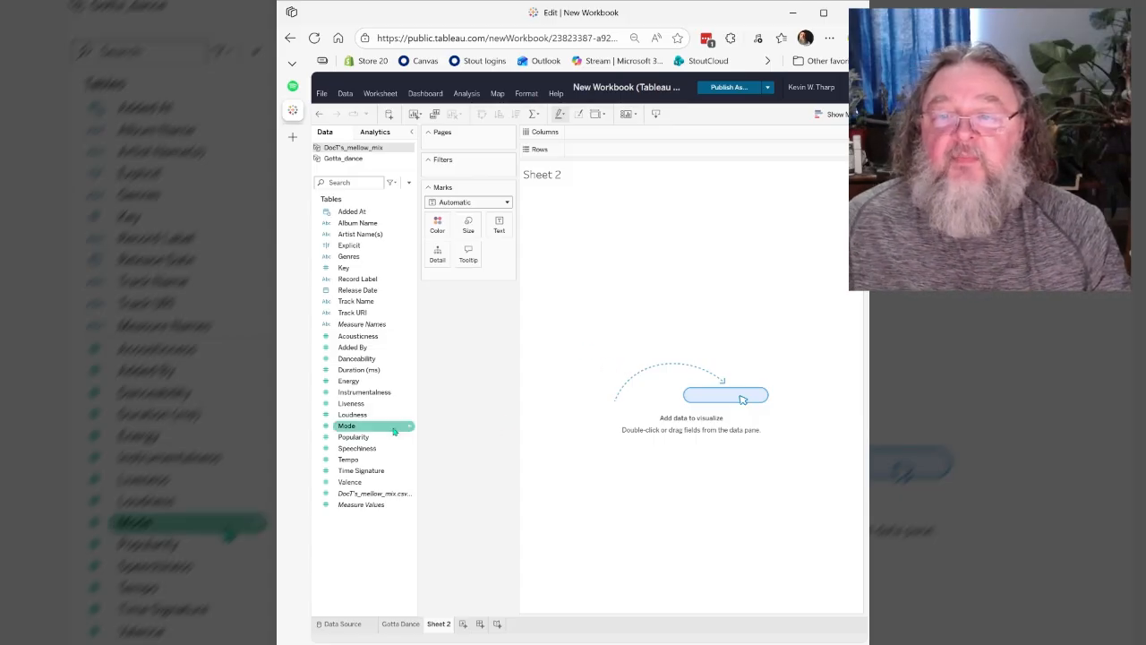
pyautogui.click(409, 360)
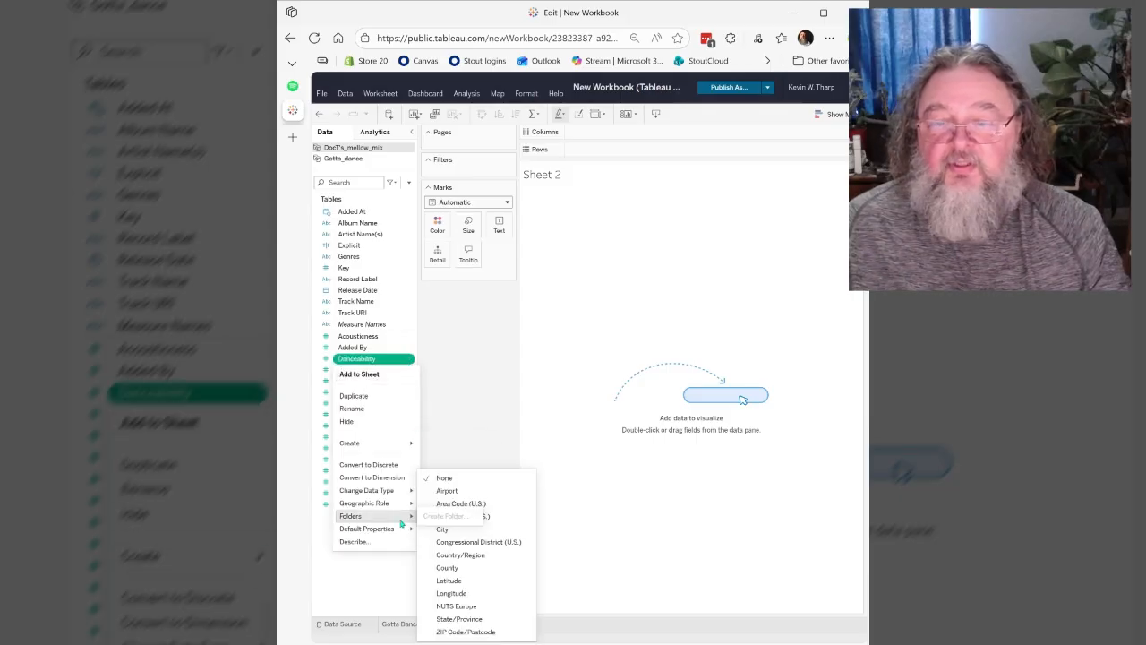
pyautogui.click(390, 476)
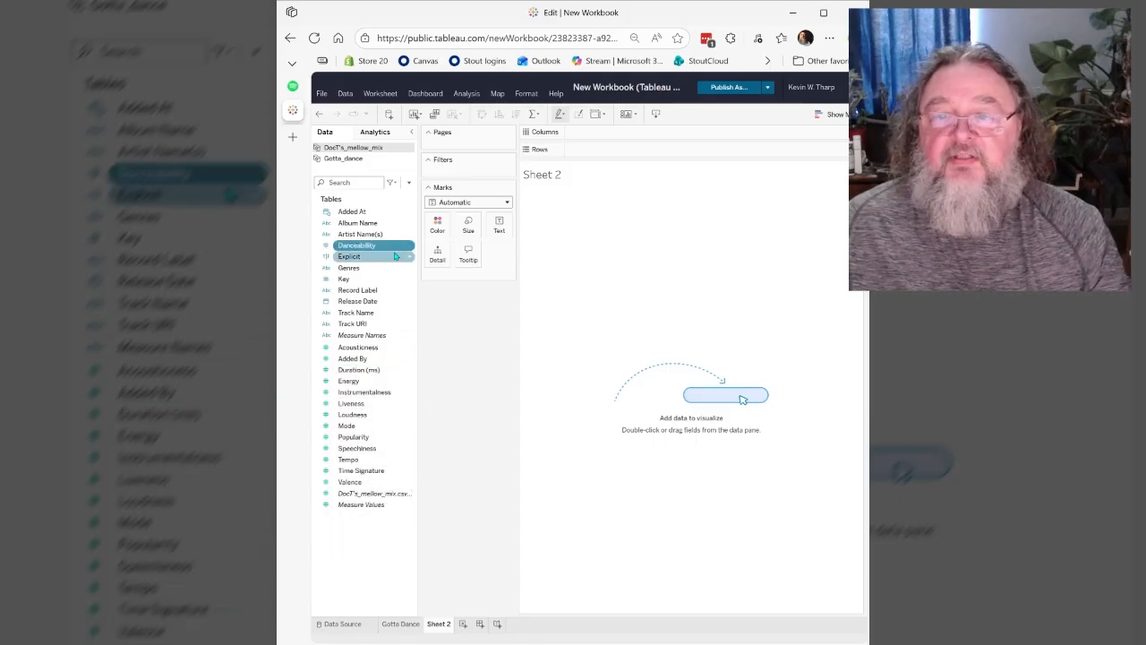
pyautogui.moveTo(367, 249); pyautogui.dragTo(609, 136)
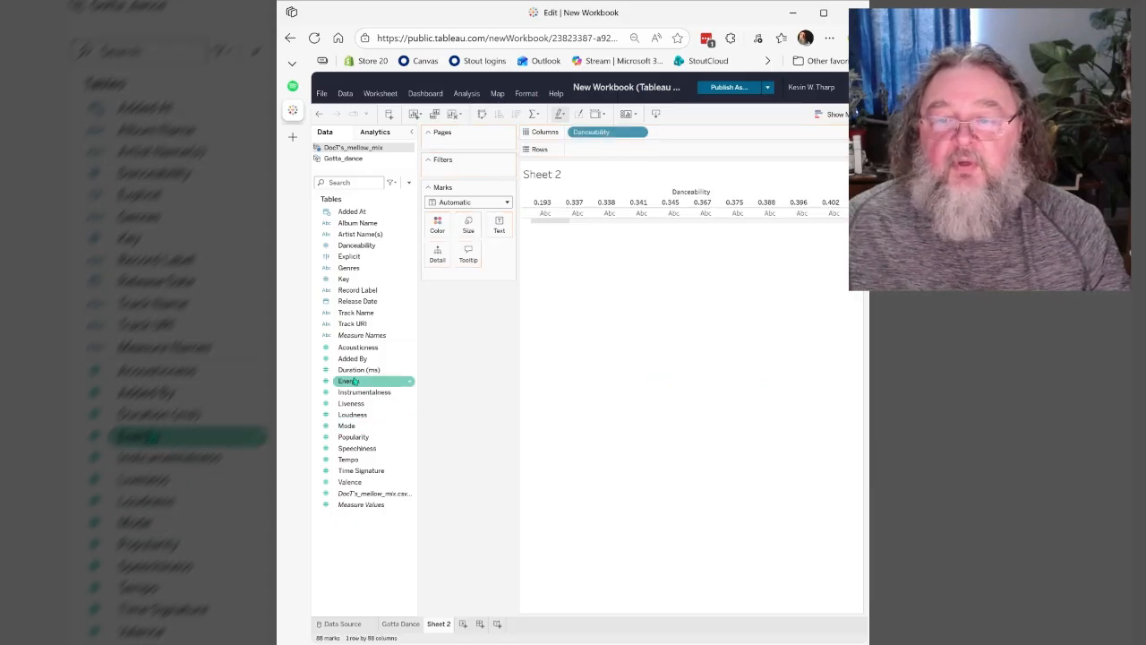
# - On Sheet 2, put Energy on Rows and add Track Name to Columns after Danceability
pyautogui.moveTo(351, 383); pyautogui.dragTo(598, 158)
pyautogui.click(341, 312)
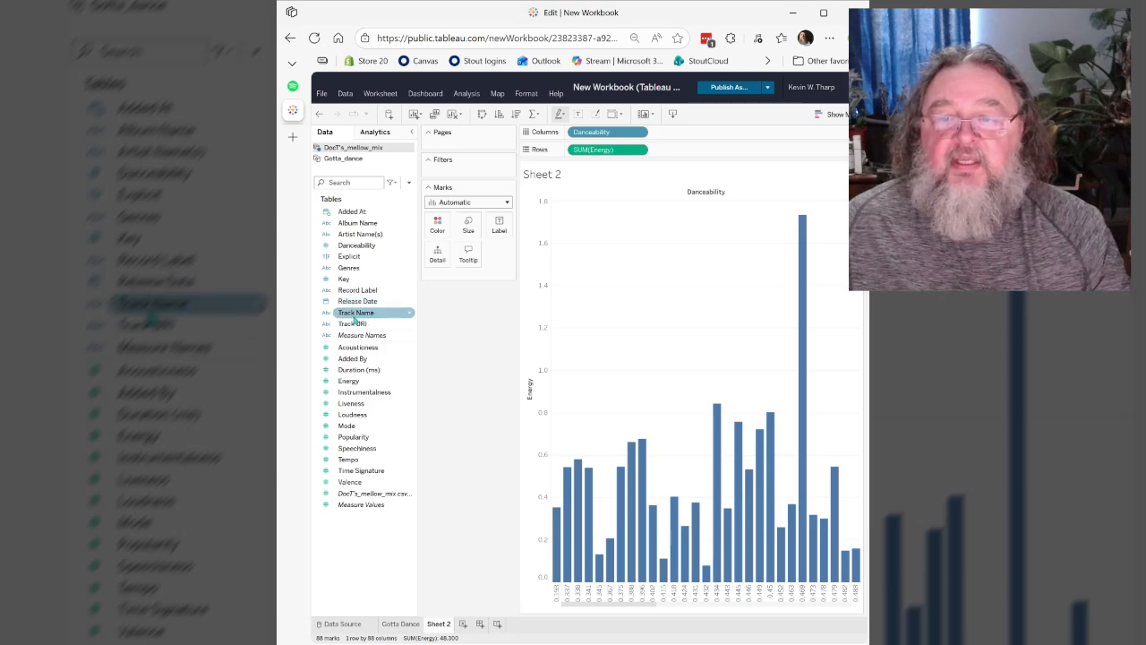
pyautogui.moveTo(355, 313); pyautogui.dragTo(689, 134)
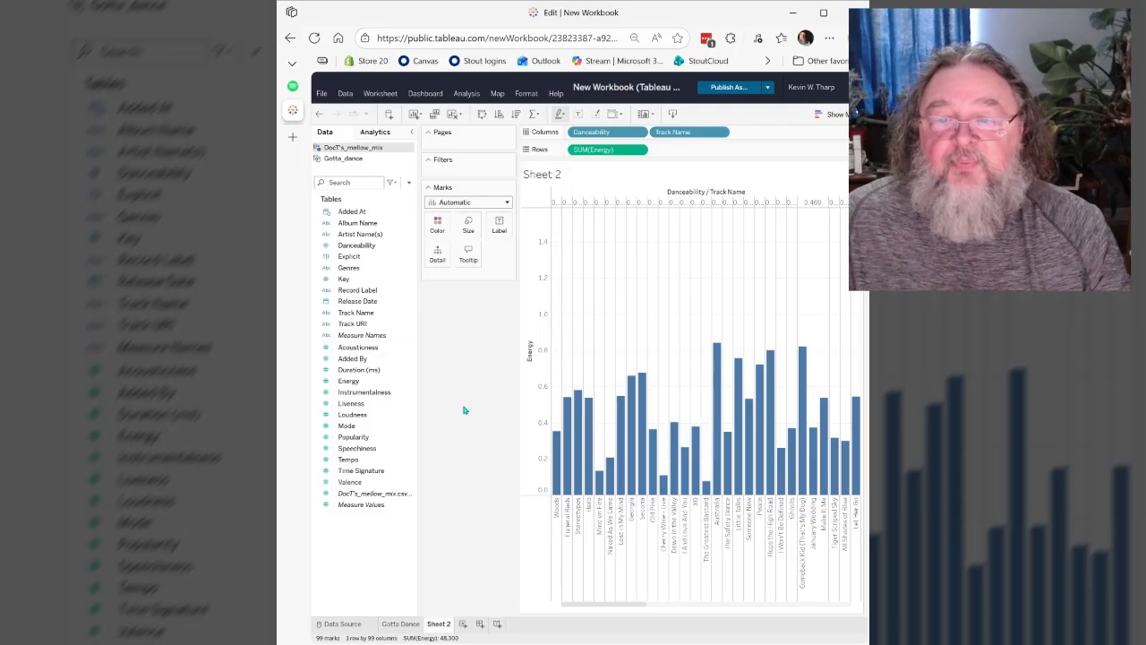
# - Remove the Energy measure from Rows on Sheet 2
pyautogui.click(641, 152)
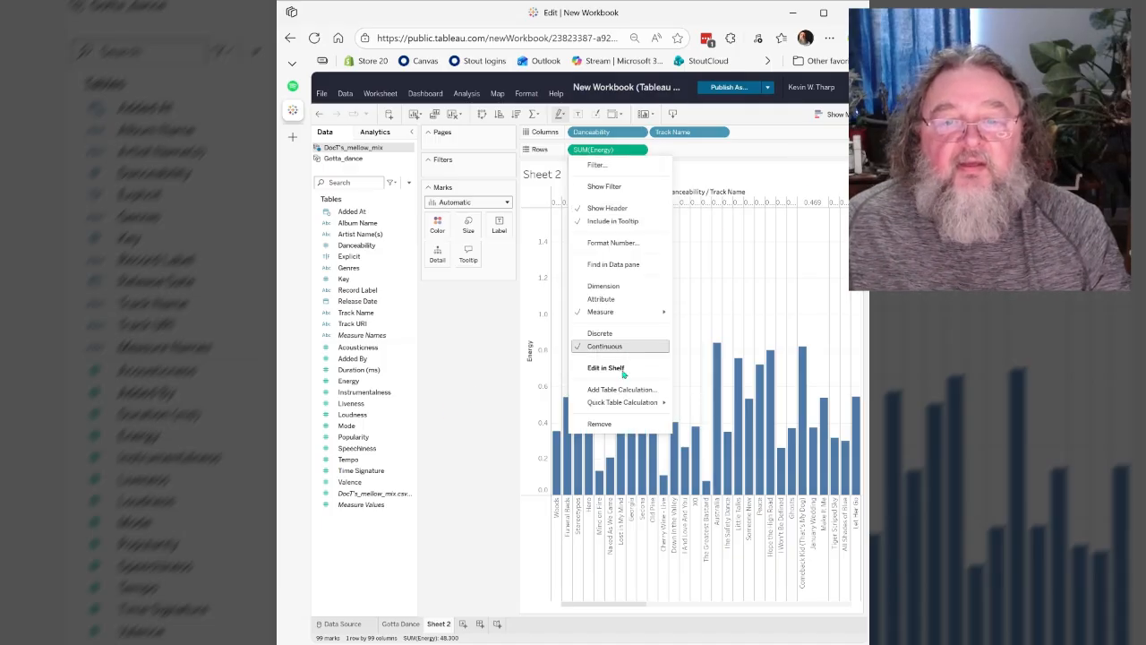
pyautogui.click(601, 428)
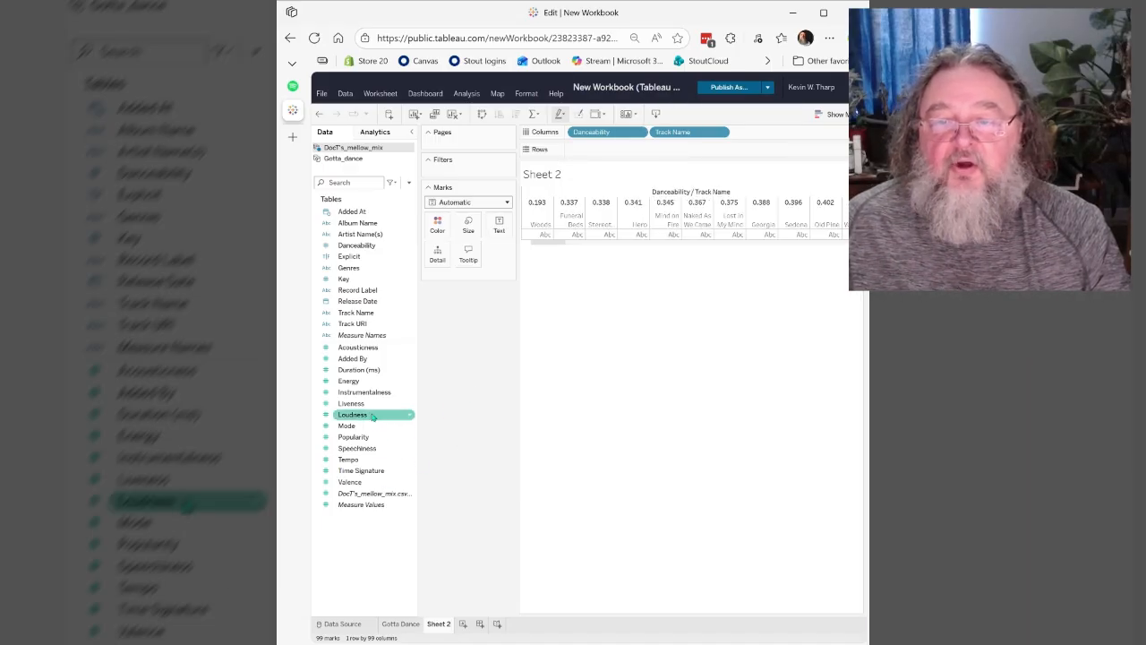
pyautogui.moveTo(354, 405); pyautogui.dragTo(612, 156)
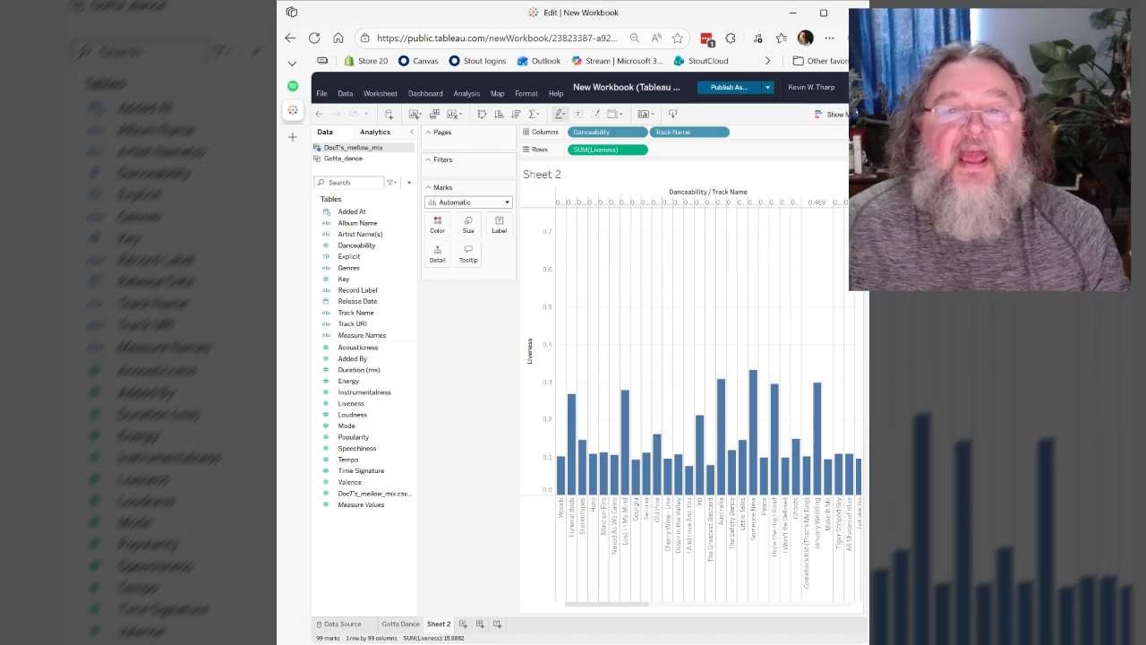
pyautogui.click(642, 151)
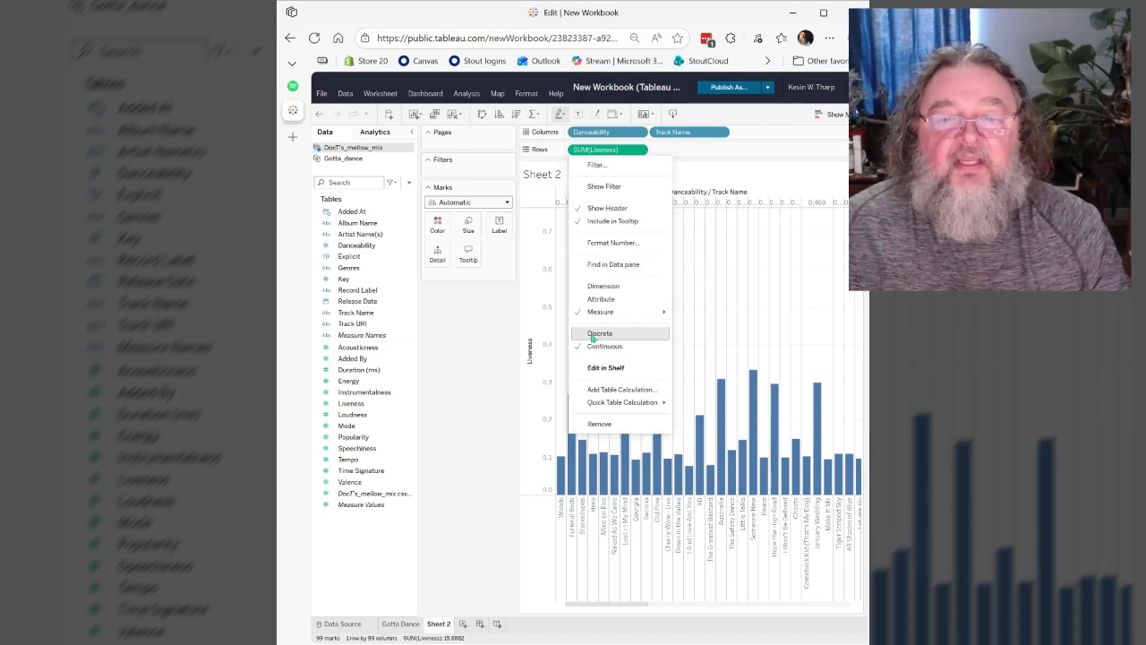
pyautogui.click(603, 425)
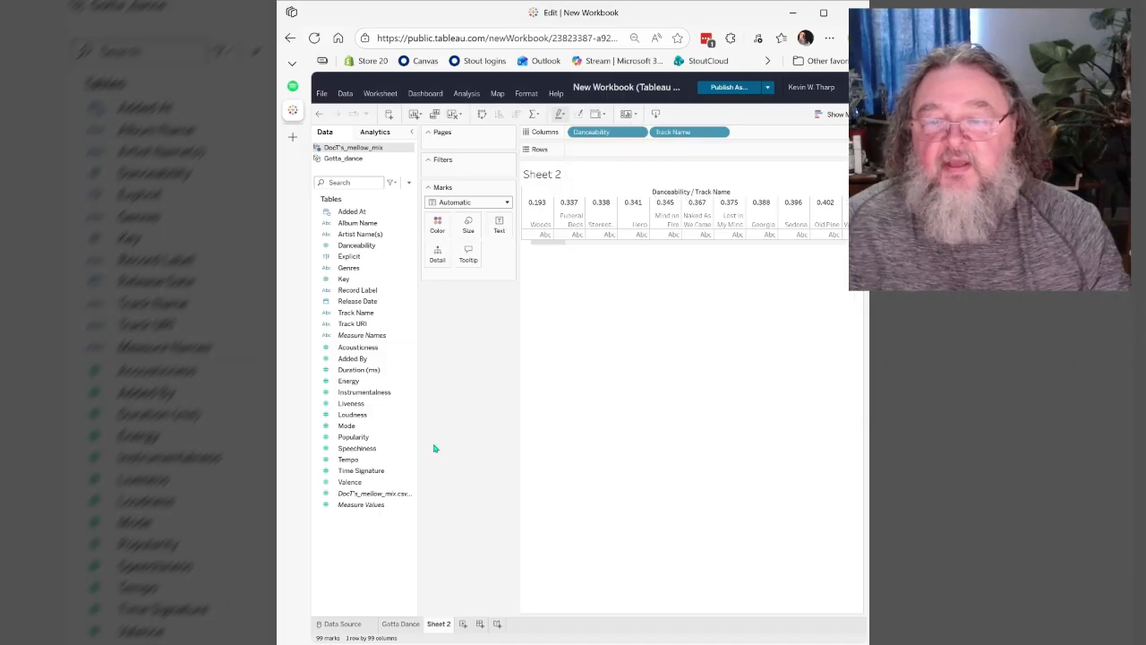
# - Place the Energy measure on Rows of Sheet 2 and compare its chart with the Gotta Dance sheet
pyautogui.moveTo(355, 383); pyautogui.dragTo(631, 158)
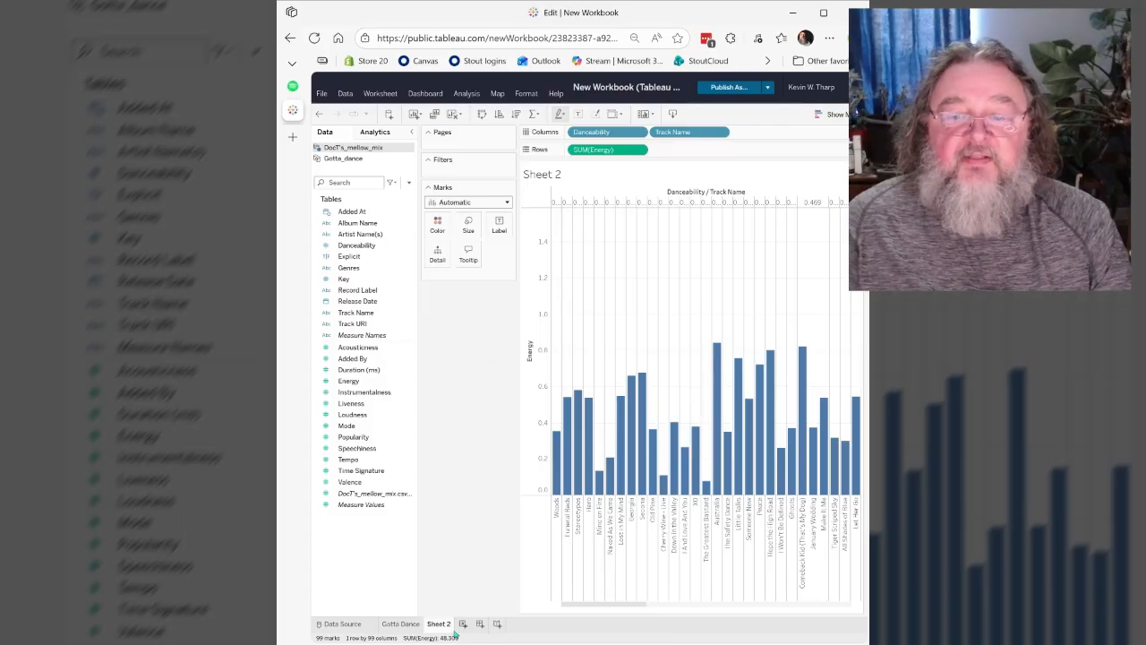
pyautogui.click(410, 626)
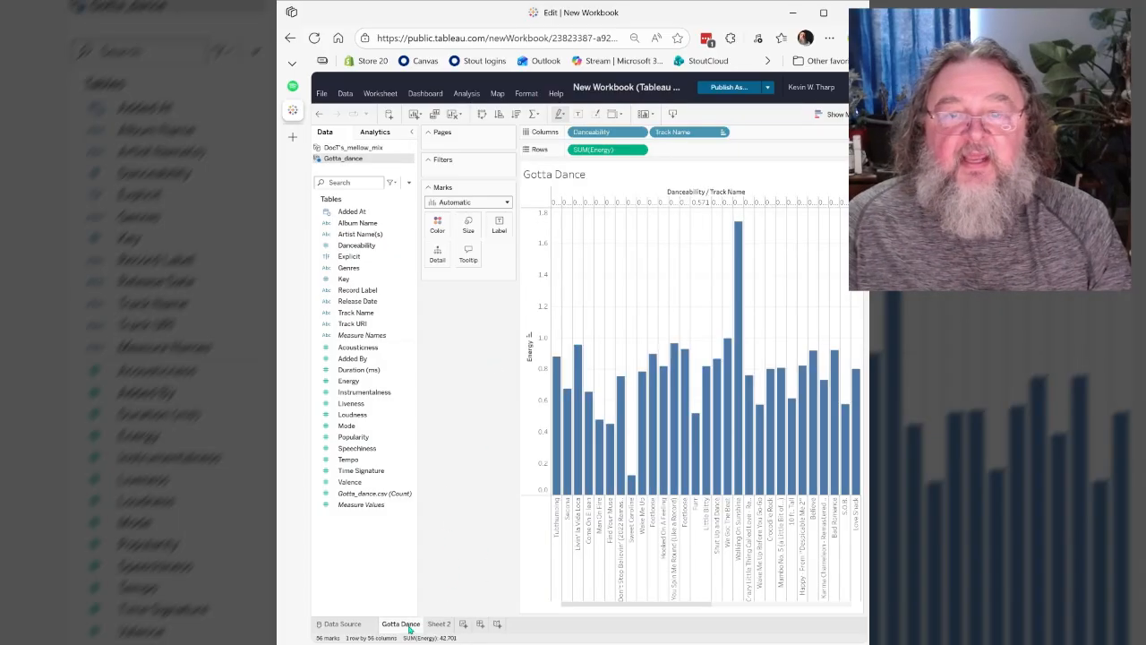
pyautogui.click(437, 624)
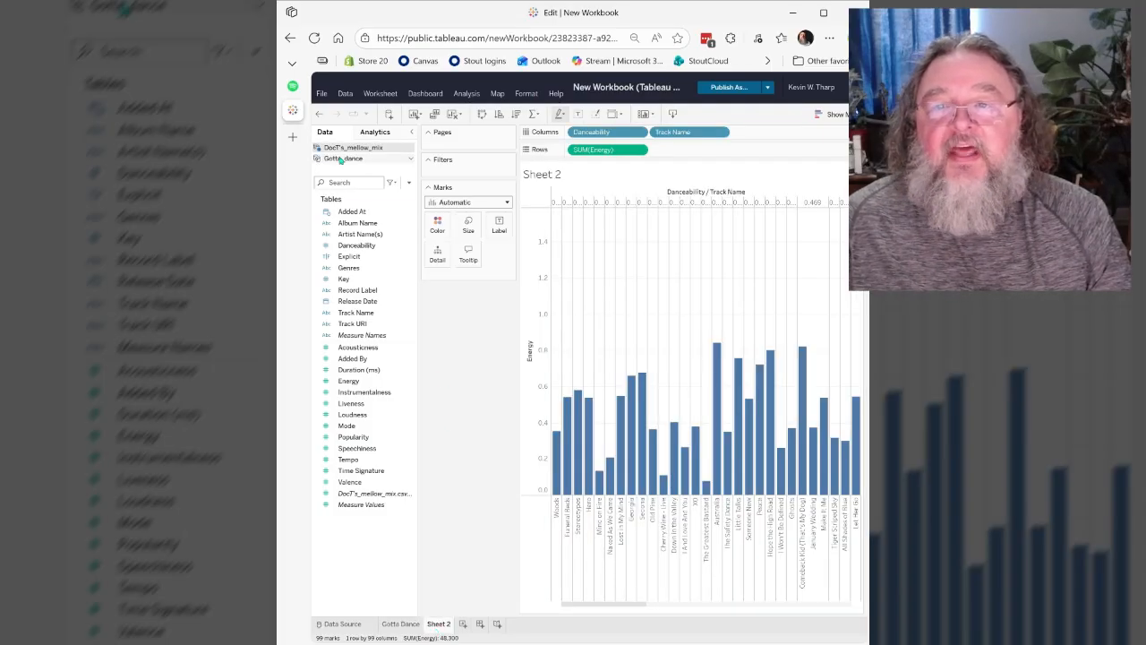
# - Rename Sheet 2 as "DocTs Mellow Mix"
pyautogui.rightClick(439, 627)
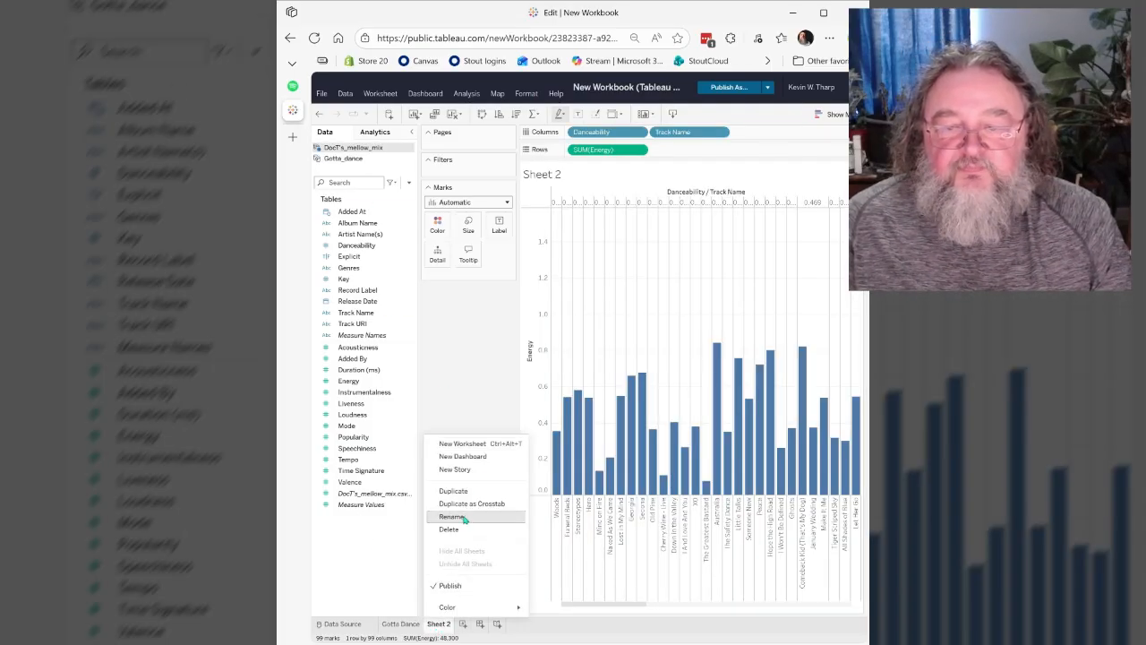
pyautogui.click(457, 517)
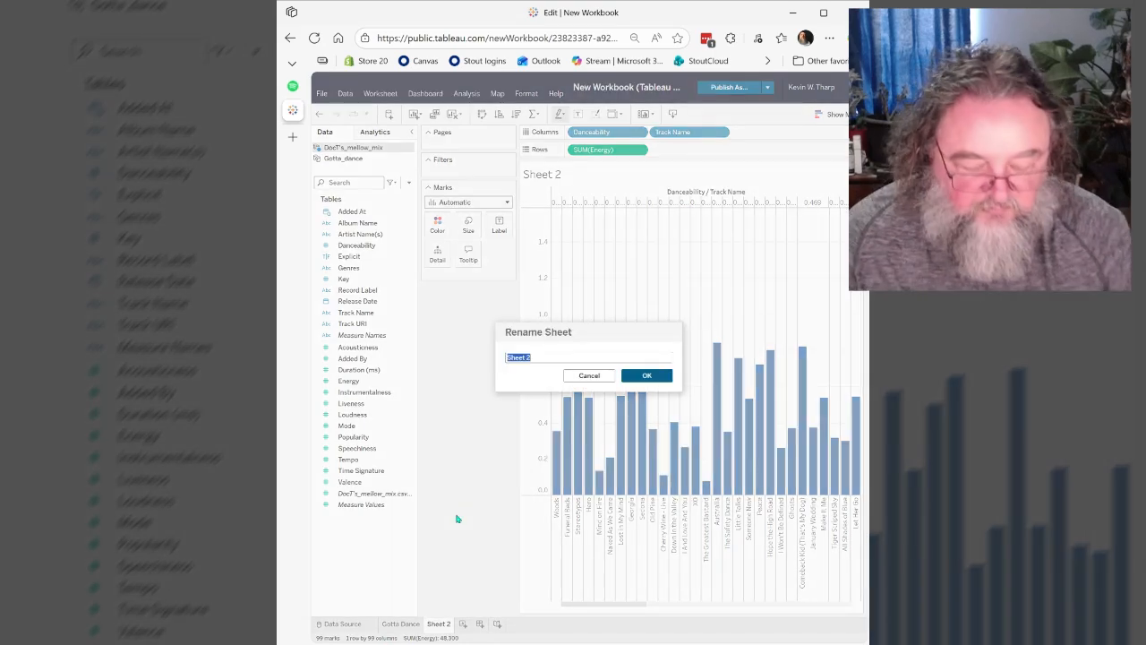
pyautogui.write('DocTs ')
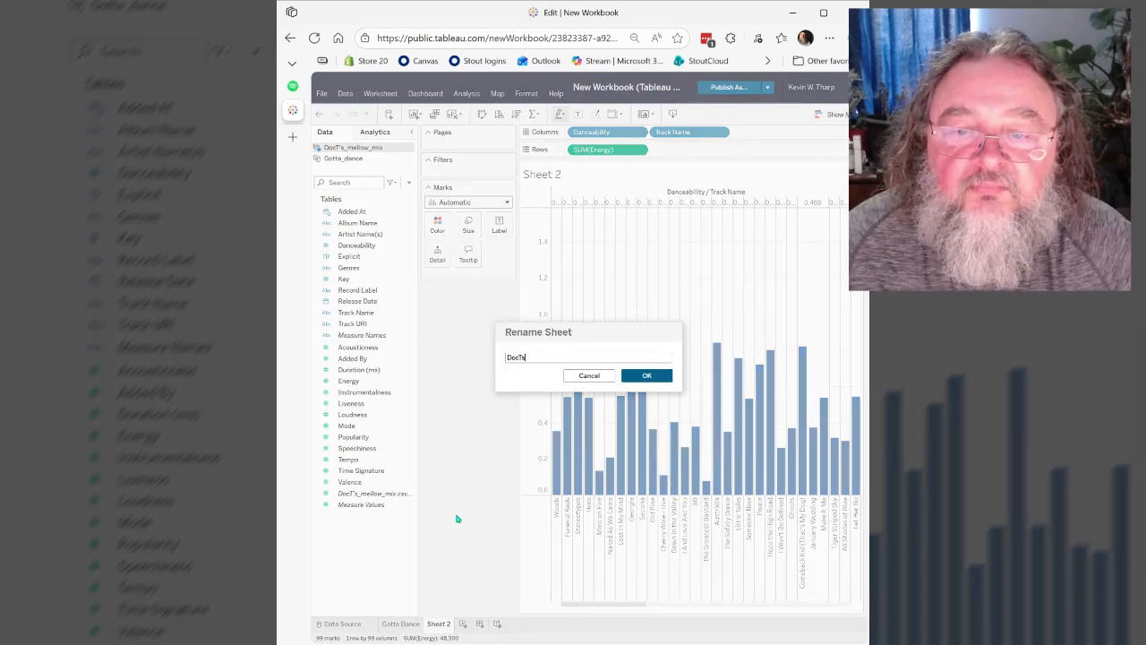
pyautogui.write('Mellow Mix')
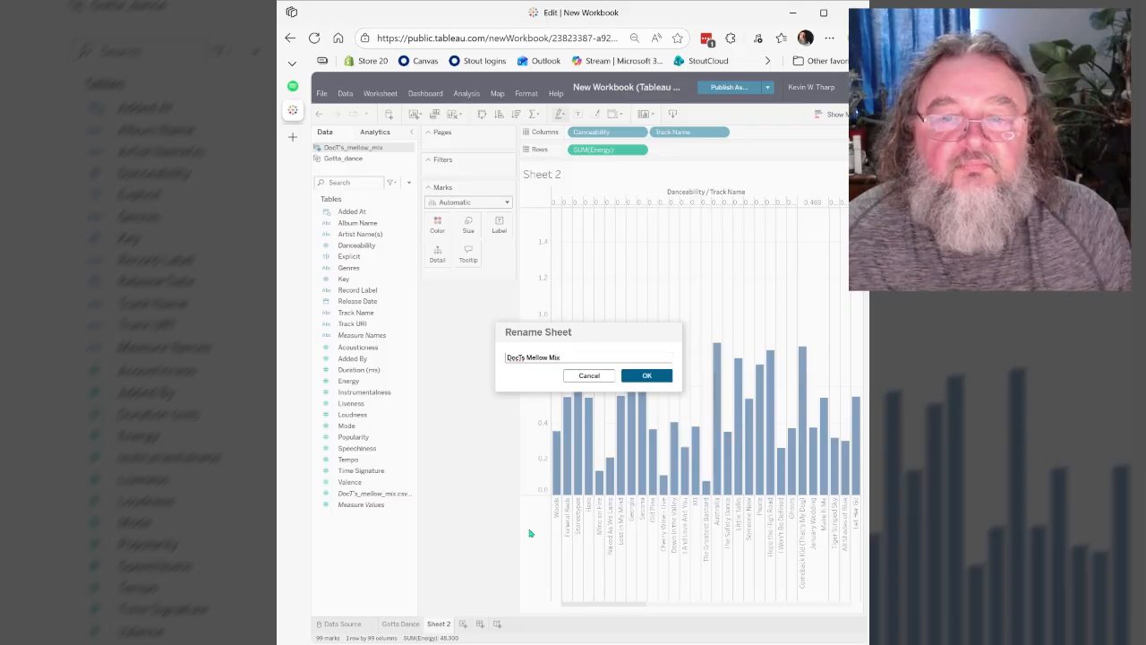
pyautogui.click(643, 377)
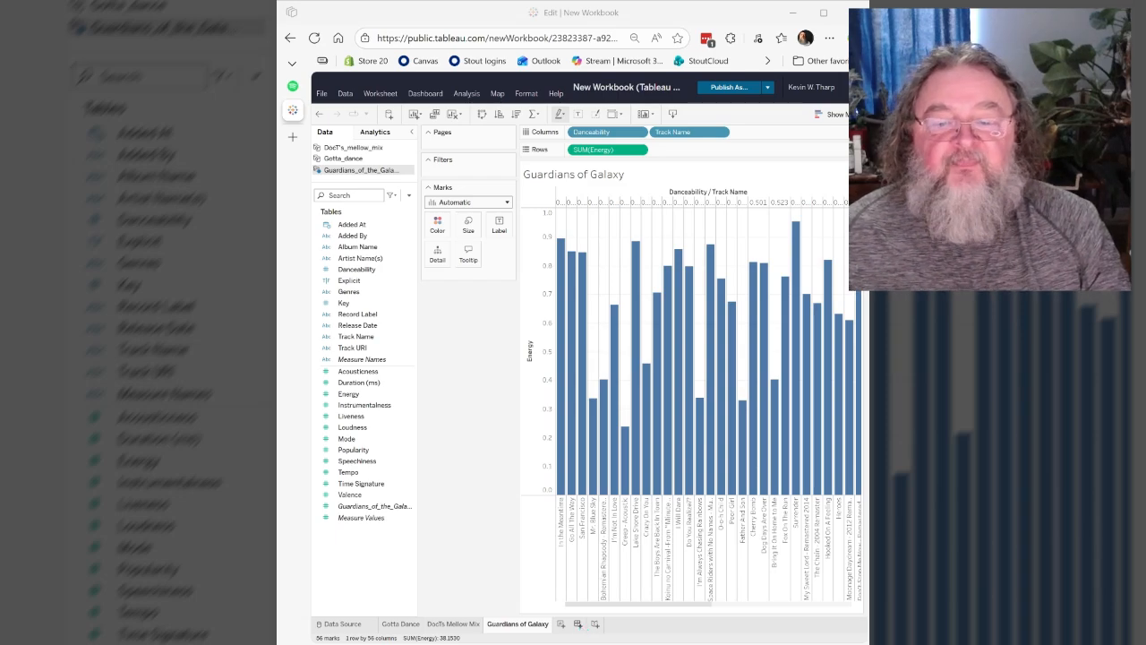
# - Create a new dashboard and add the Gotta Dance sheet to its empty canvas
pyautogui.click(577, 623)
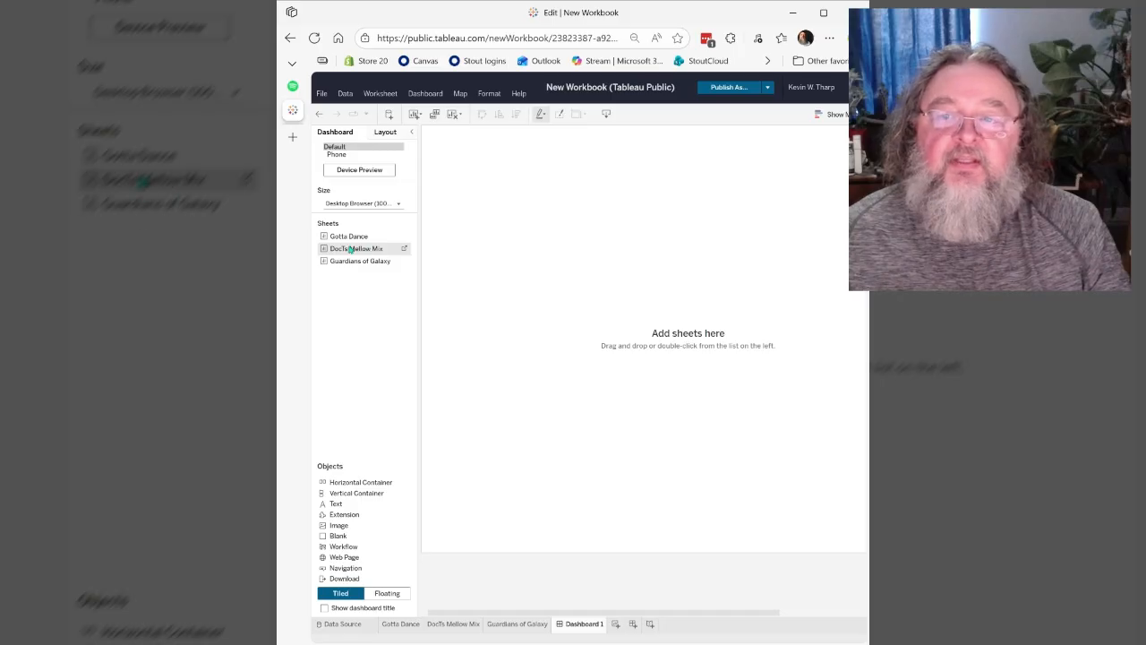
pyautogui.moveTo(349, 237); pyautogui.dragTo(547, 277)
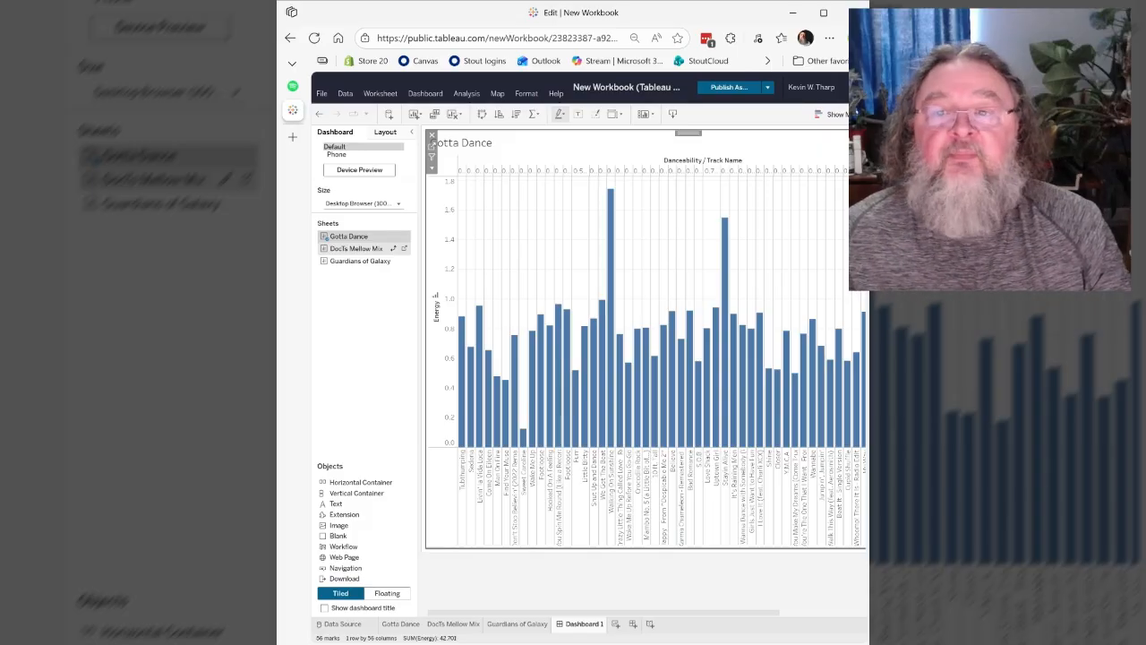
# - Add the DocTs Mellow Mix sheet below Gotta Dance on the dashboard, with Guardians of Galaxy beneath it
pyautogui.click(338, 250)
pyautogui.moveTo(339, 251); pyautogui.dragTo(671, 419)
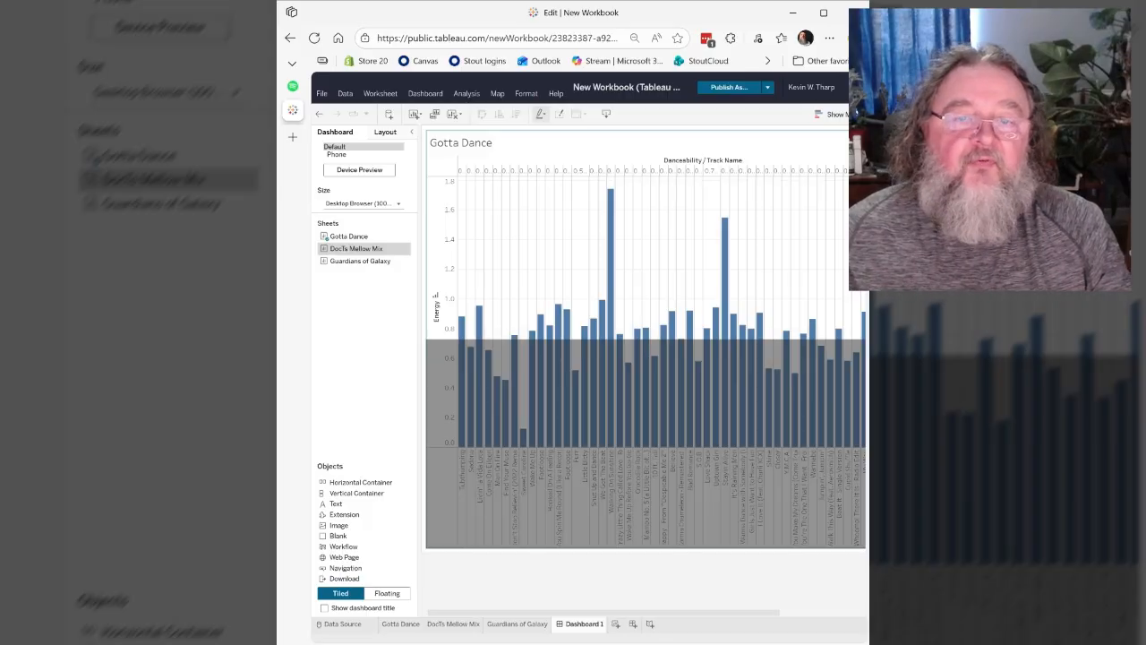
pyautogui.moveTo(670, 417); pyautogui.dragTo(671, 418)
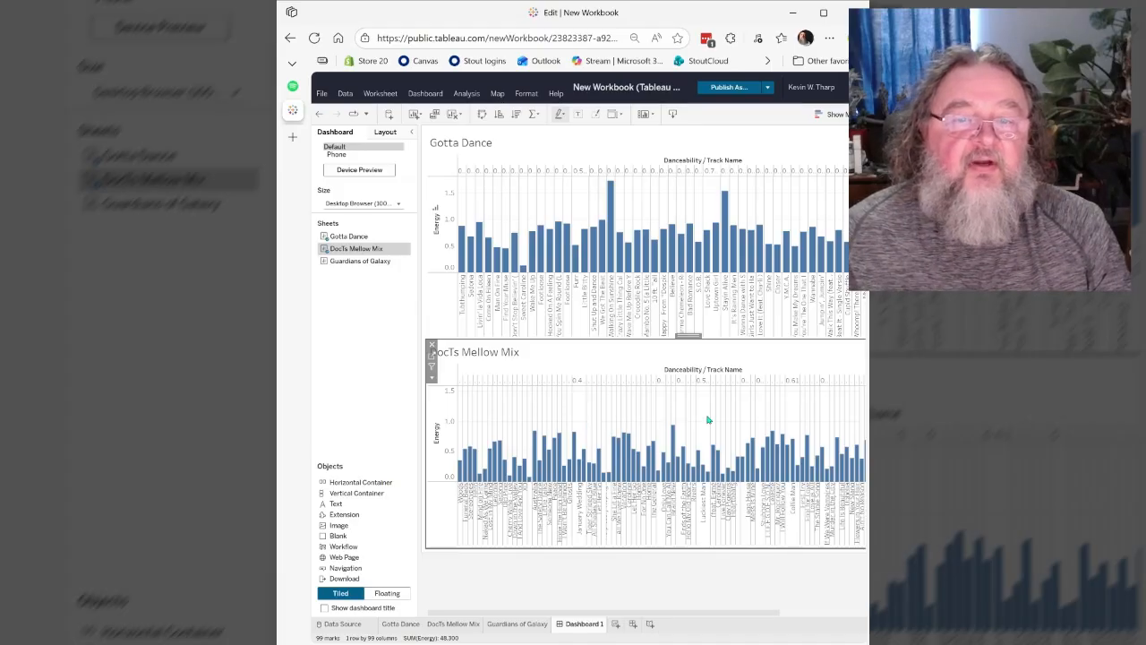
pyautogui.click(340, 261)
pyautogui.moveTo(341, 262)
pyautogui.mouseDown()
pyautogui.moveTo(497, 412)
pyautogui.moveTo(545, 499)
pyautogui.moveTo(619, 526)
pyautogui.mouseUp()
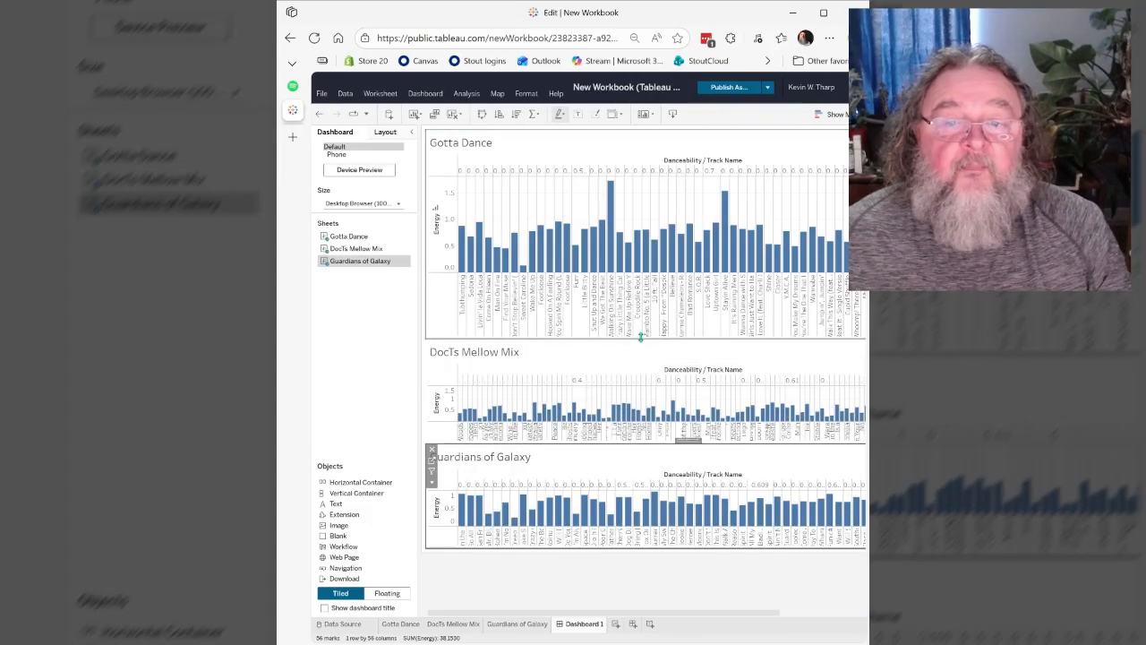
# - Try making the Gotta Dance chart shorter to enlarge DocTs Mellow Mix, and inspect the Caroline track's bar
pyautogui.moveTo(639, 338); pyautogui.dragTo(640, 315)
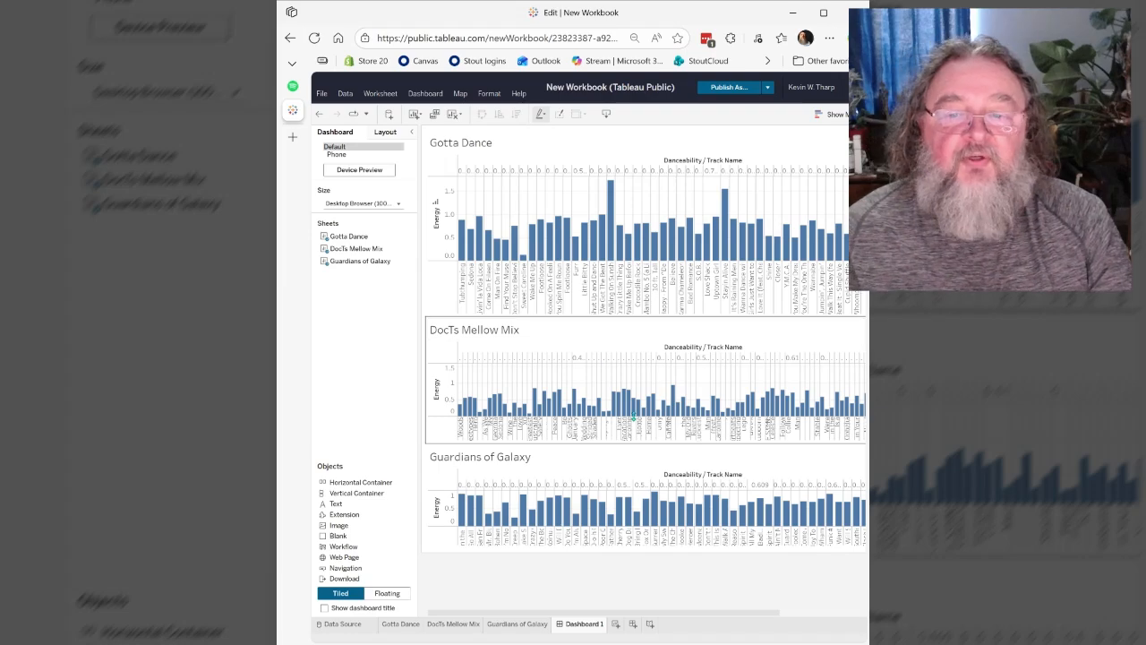
pyautogui.click(627, 435)
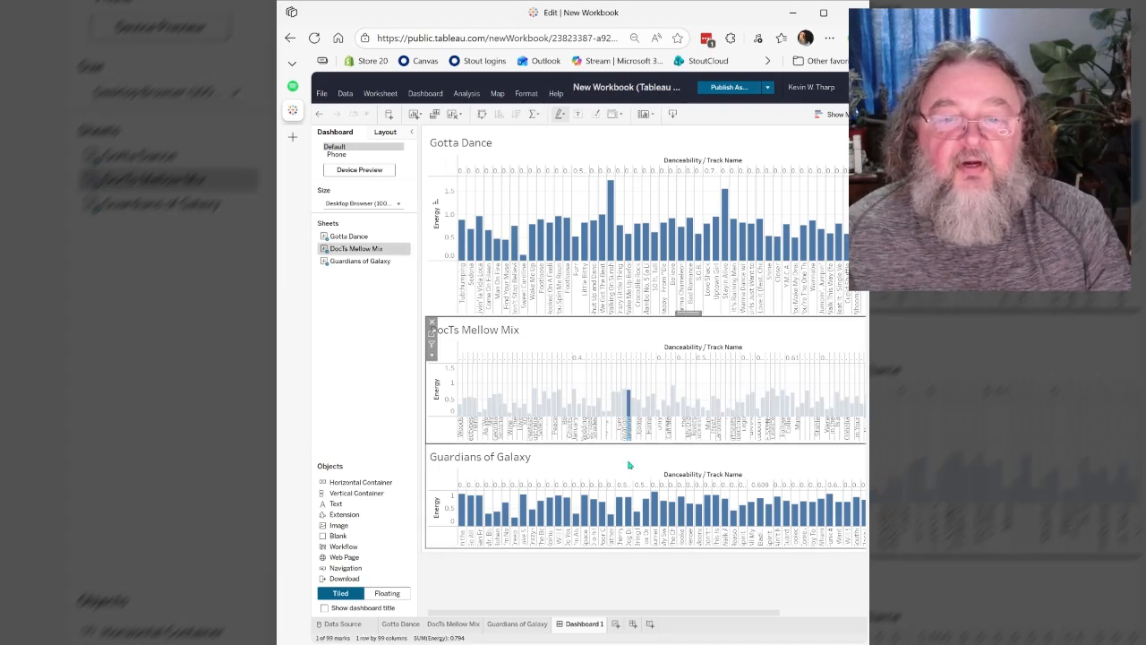
pyautogui.click(630, 464)
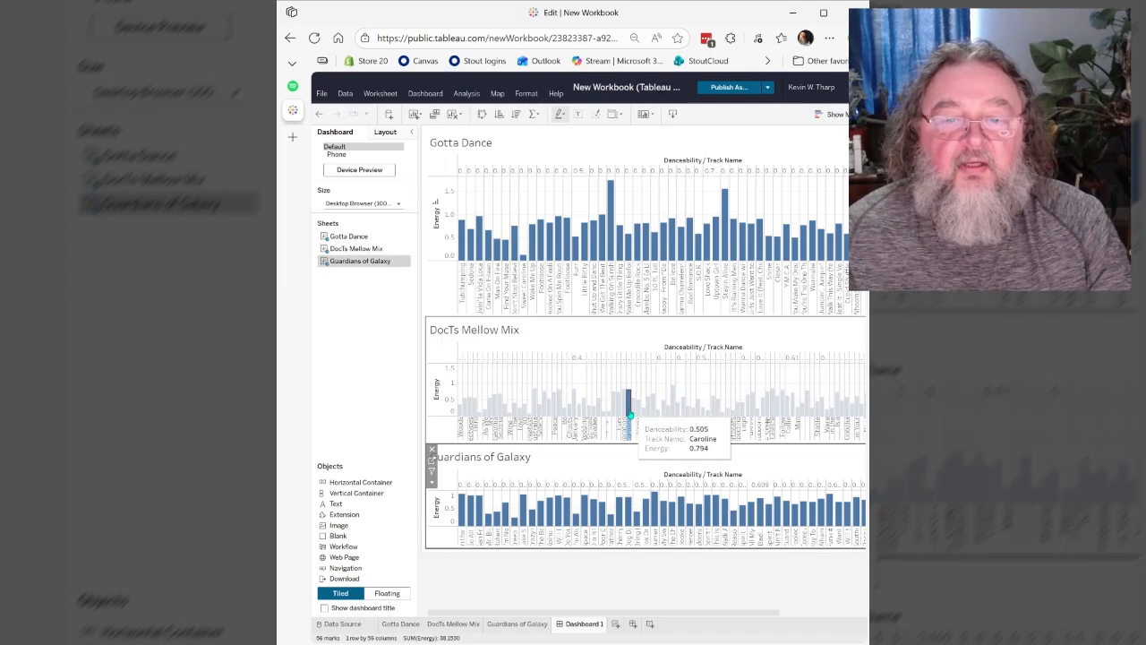
pyautogui.click(630, 412)
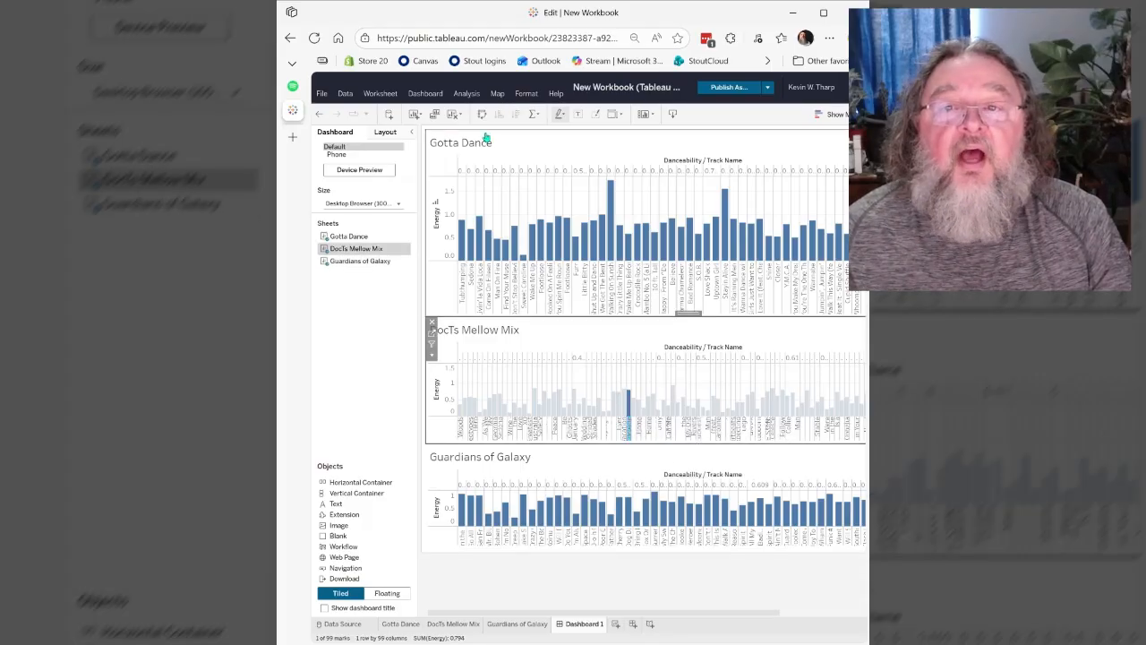
# - Undo the chart resize and the additions of Guardians of Galaxy and DocTs Mellow Mix to the dashboard
pyautogui.click(319, 116)
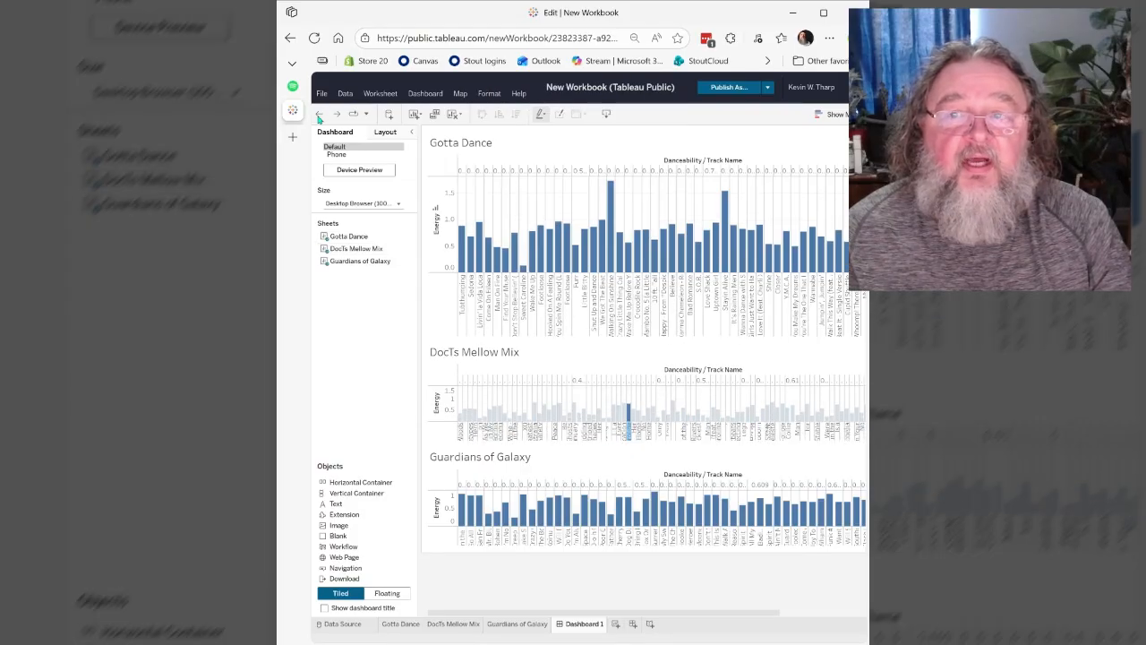
pyautogui.click(319, 116)
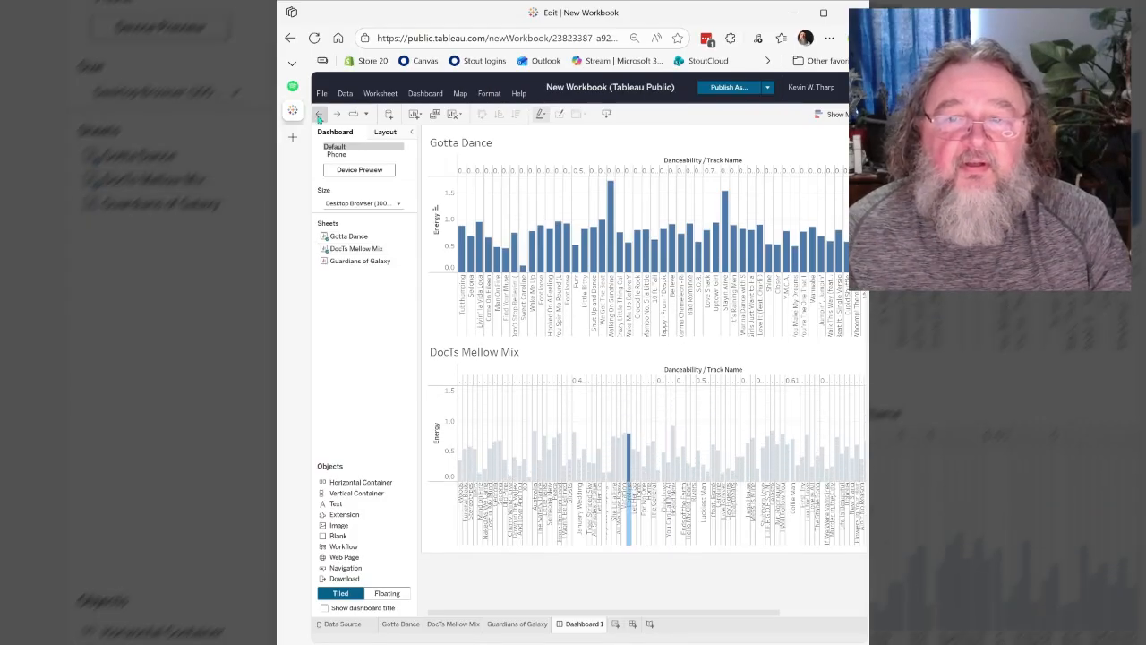
pyautogui.click(319, 115)
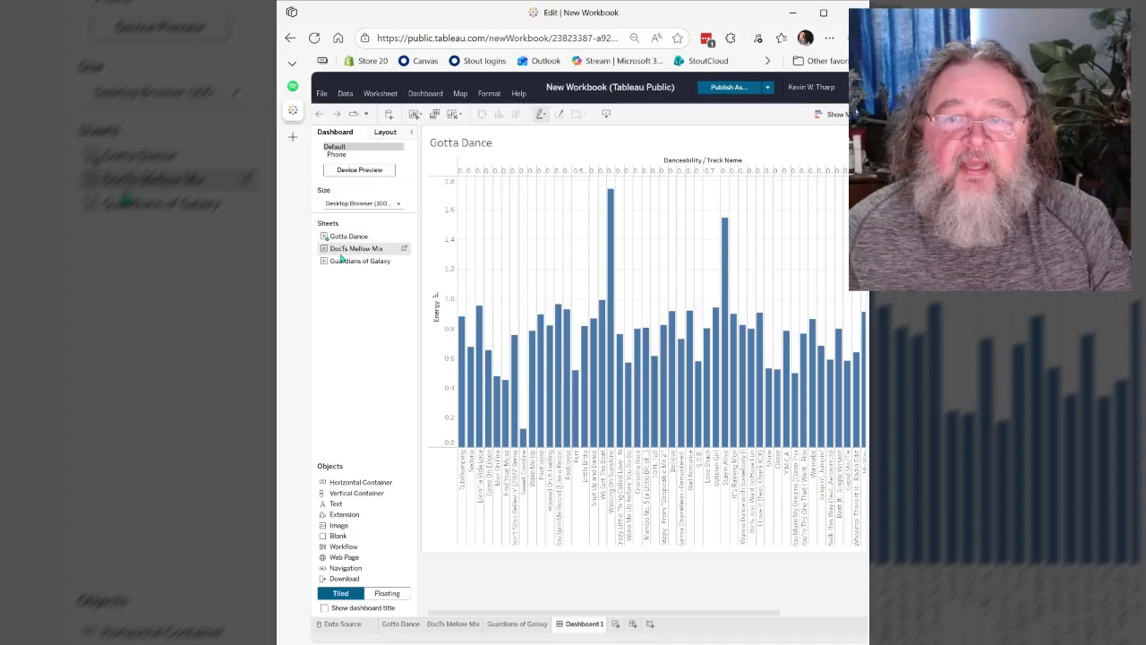
# - Stack the DocTs Mellow Mix and Guardians of Galaxy sheets below Gotta Dance on the dashboard again
pyautogui.moveTo(346, 250)
pyautogui.mouseDown()
pyautogui.moveTo(483, 376)
pyautogui.moveTo(523, 510)
pyautogui.mouseUp()
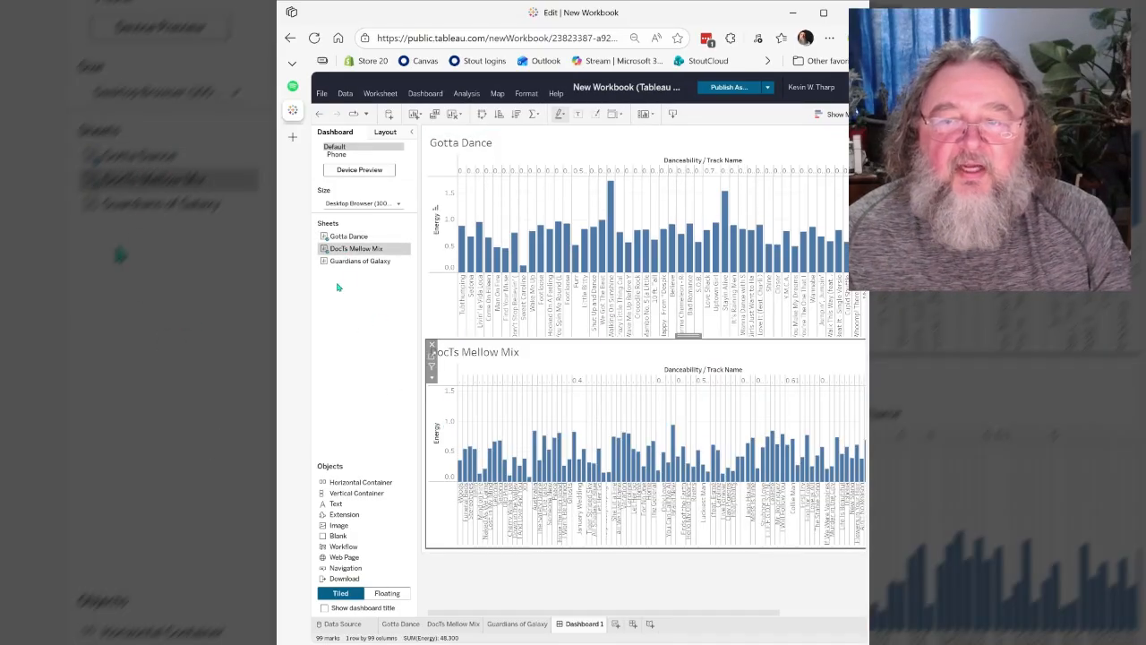
pyautogui.moveTo(338, 264); pyautogui.dragTo(576, 543)
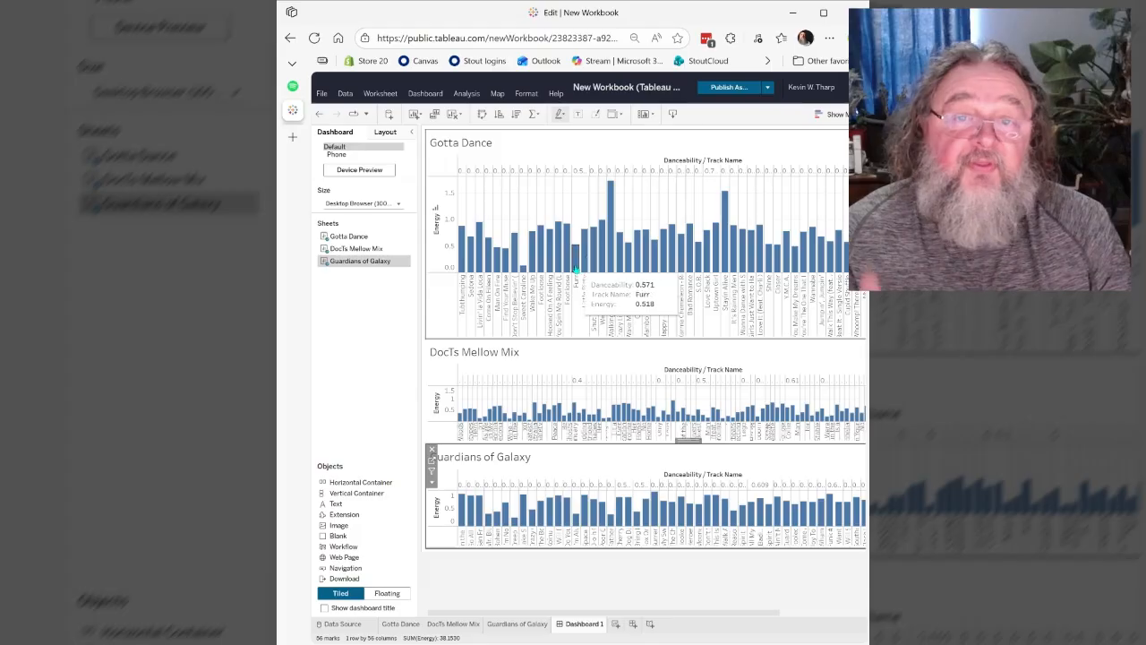
# - Publish the workbook under the name "Spotify Lab"
pyautogui.click(766, 88)
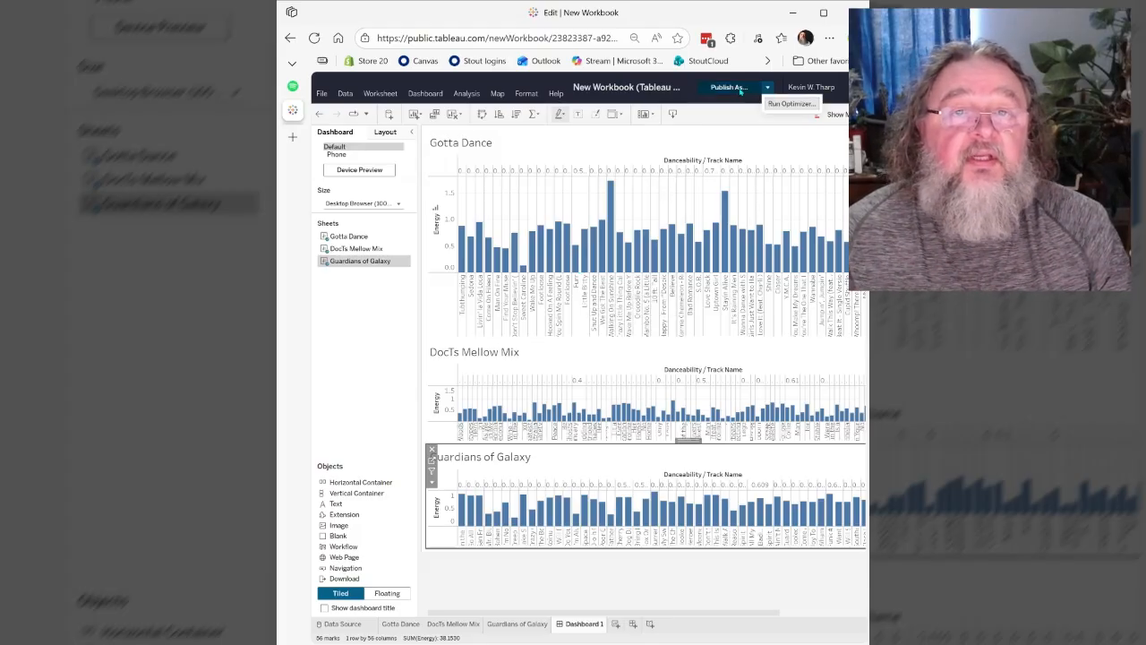
pyautogui.click(727, 88)
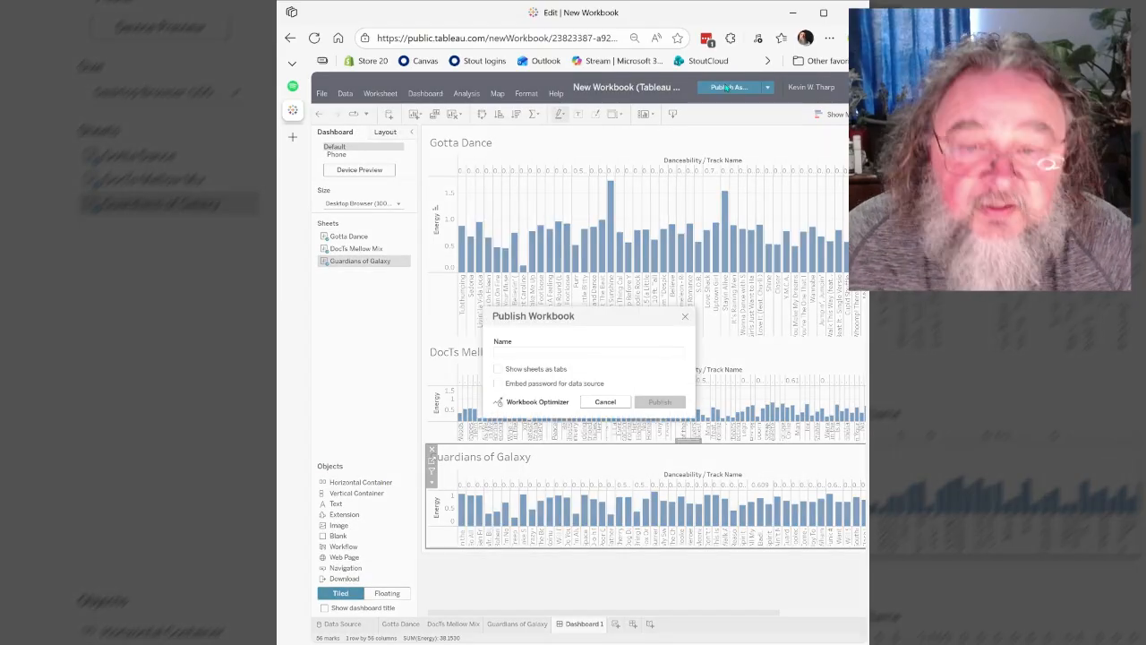
pyautogui.write('Spotify Lab')
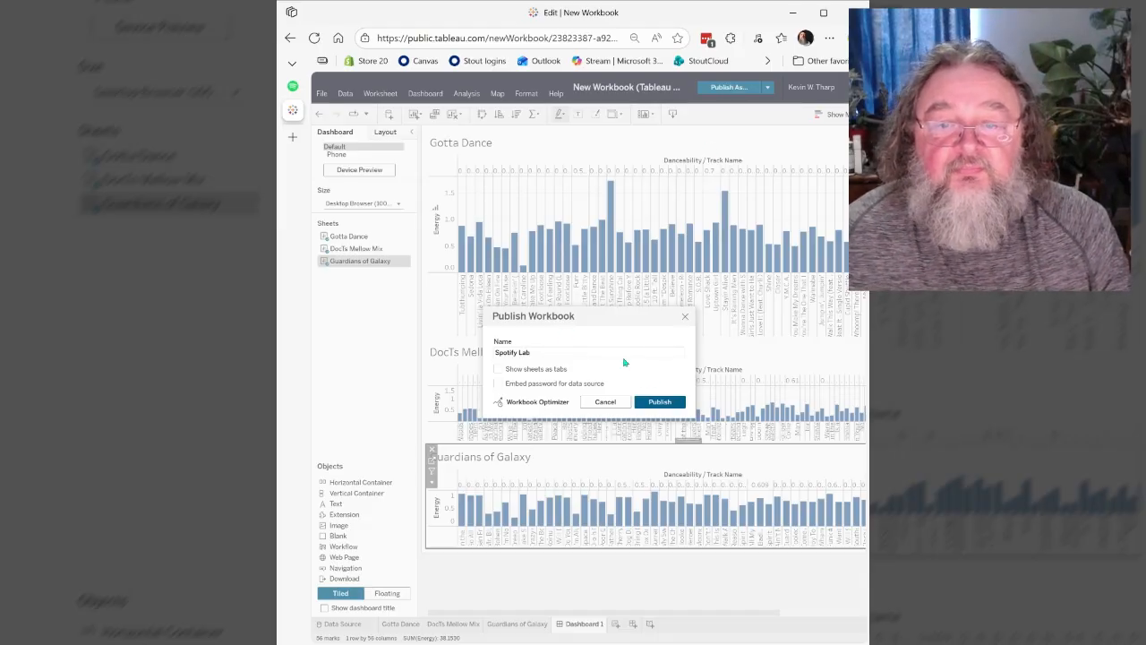
pyautogui.click(658, 403)
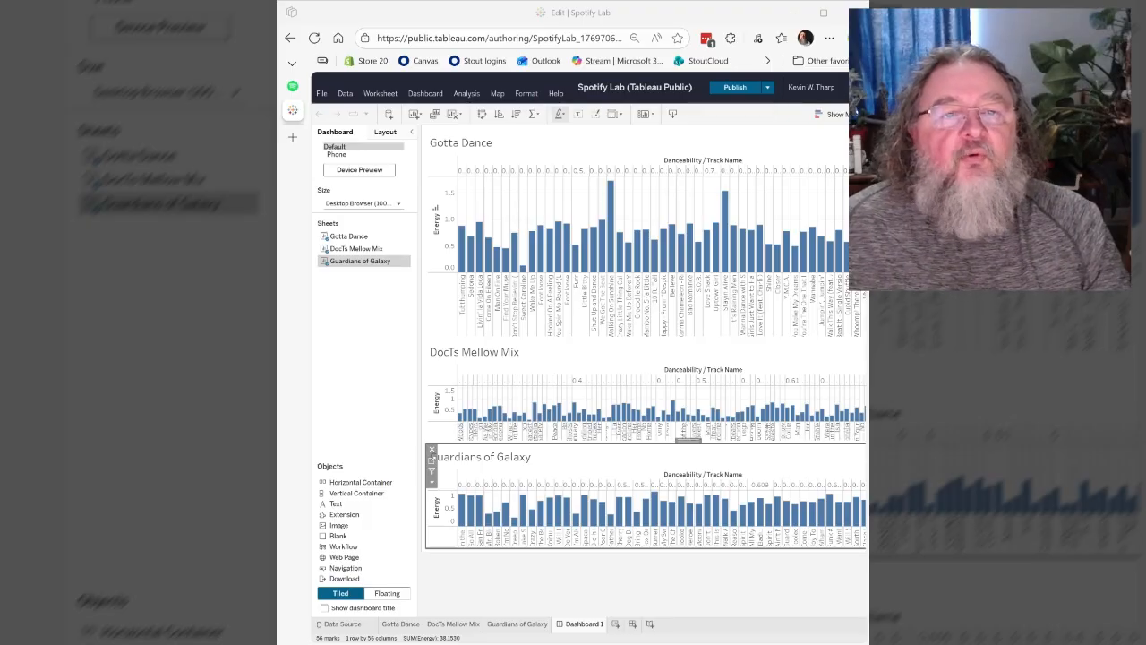
# - Leave the editor for the published Spotify Lab page and copy the dashboard's share link
pyautogui.click(851, 86)
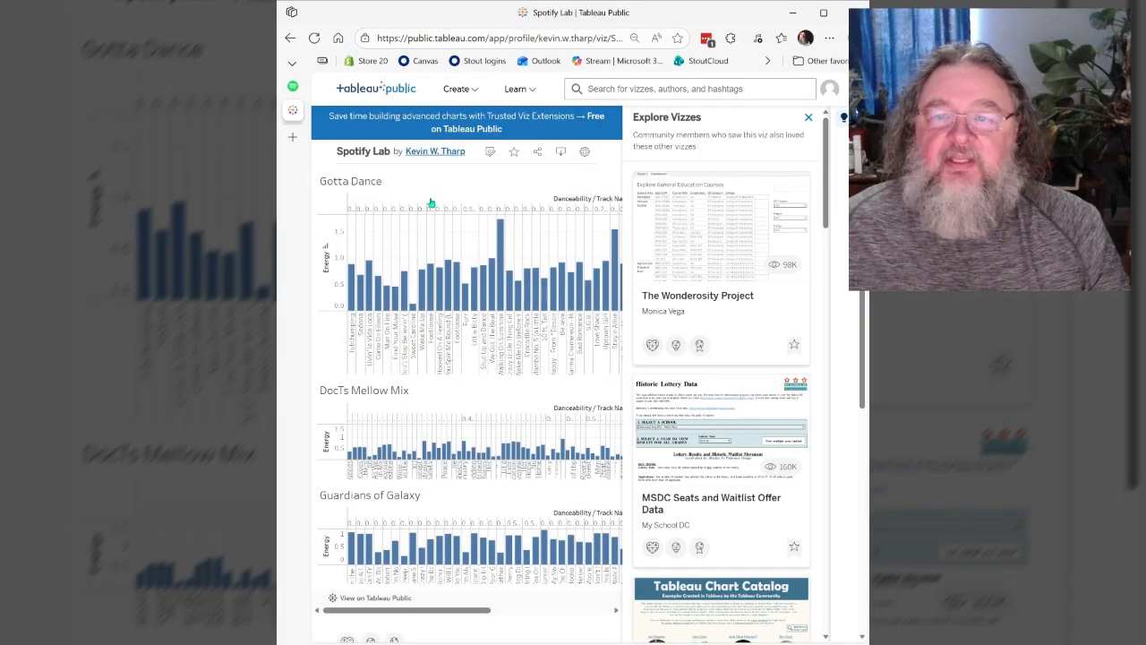
pyautogui.moveTo(499, 269)
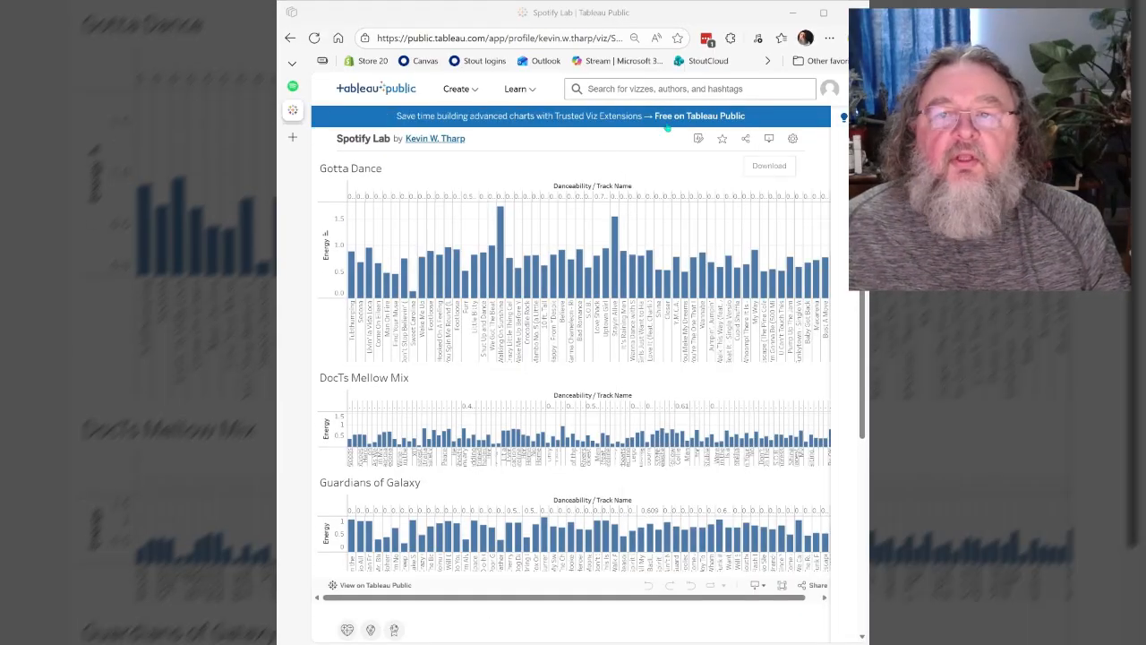
pyautogui.click(745, 140)
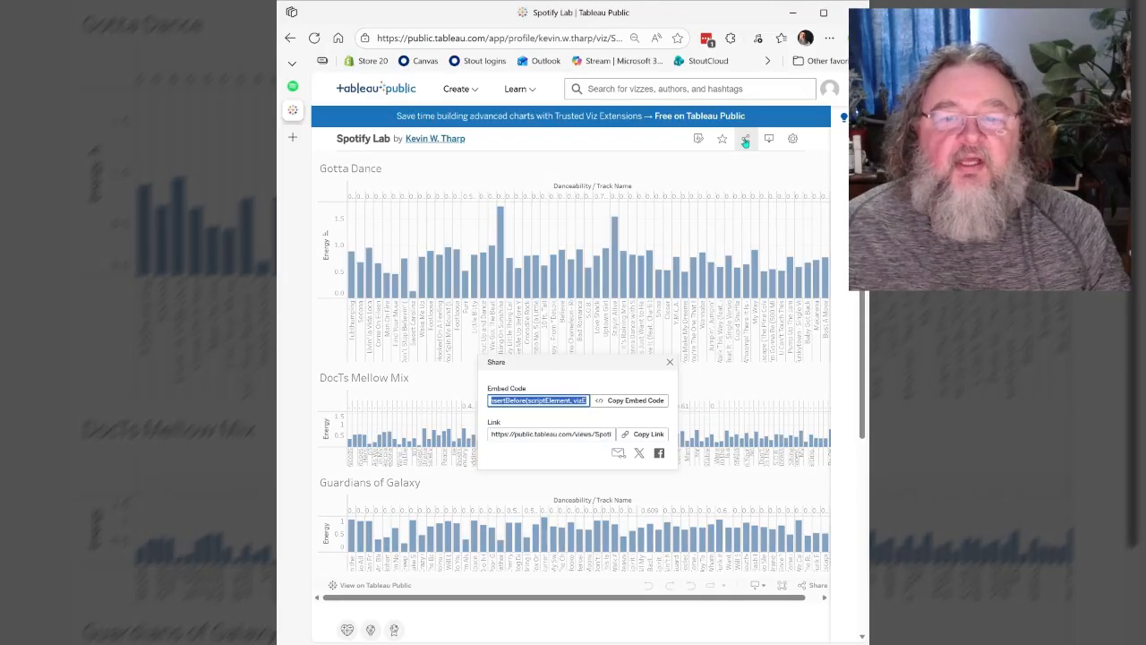
pyautogui.click(642, 435)
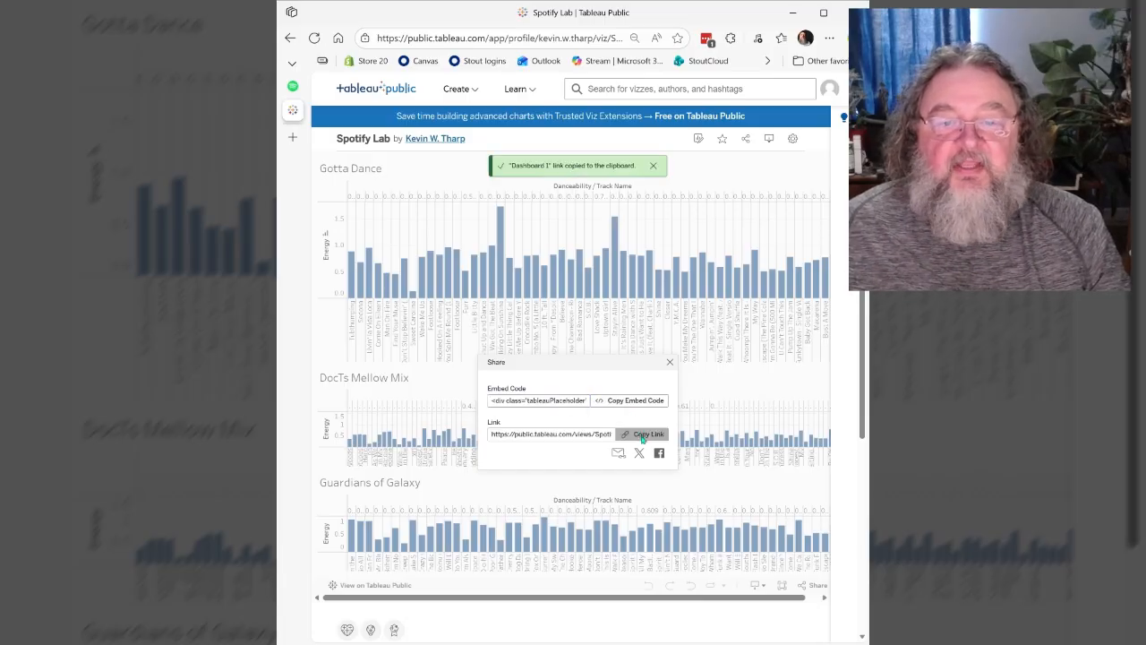